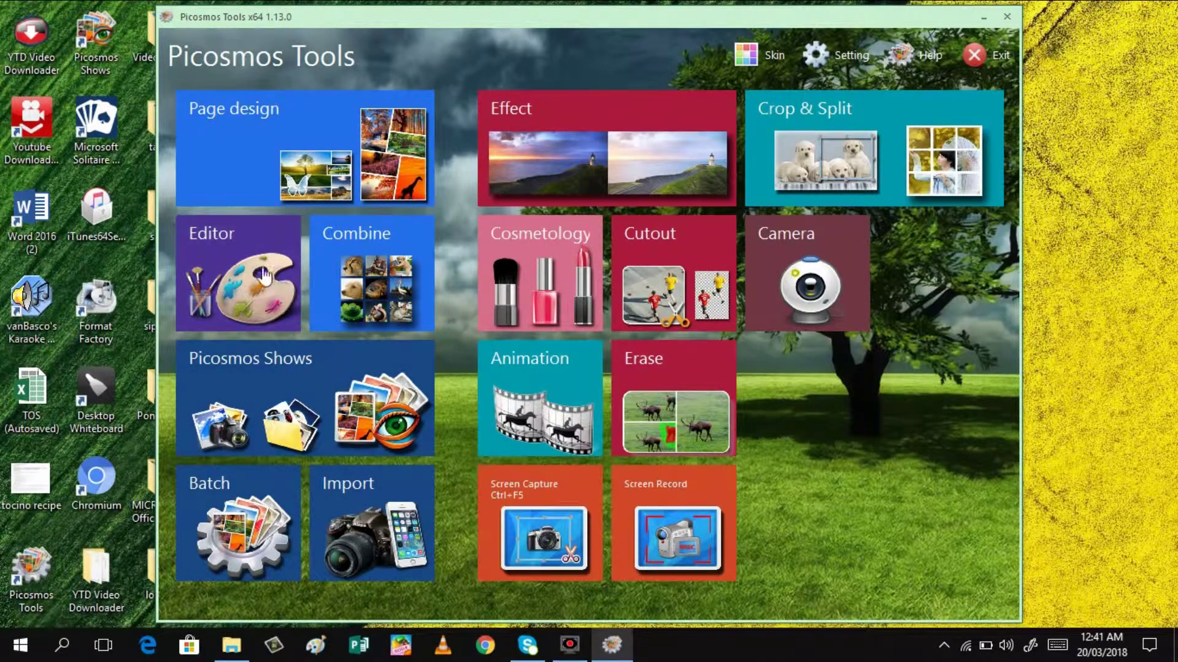
# Open the Editor and browse the Filter, Material and Frame collections, ending on Frame
pyautogui.click(250, 265)
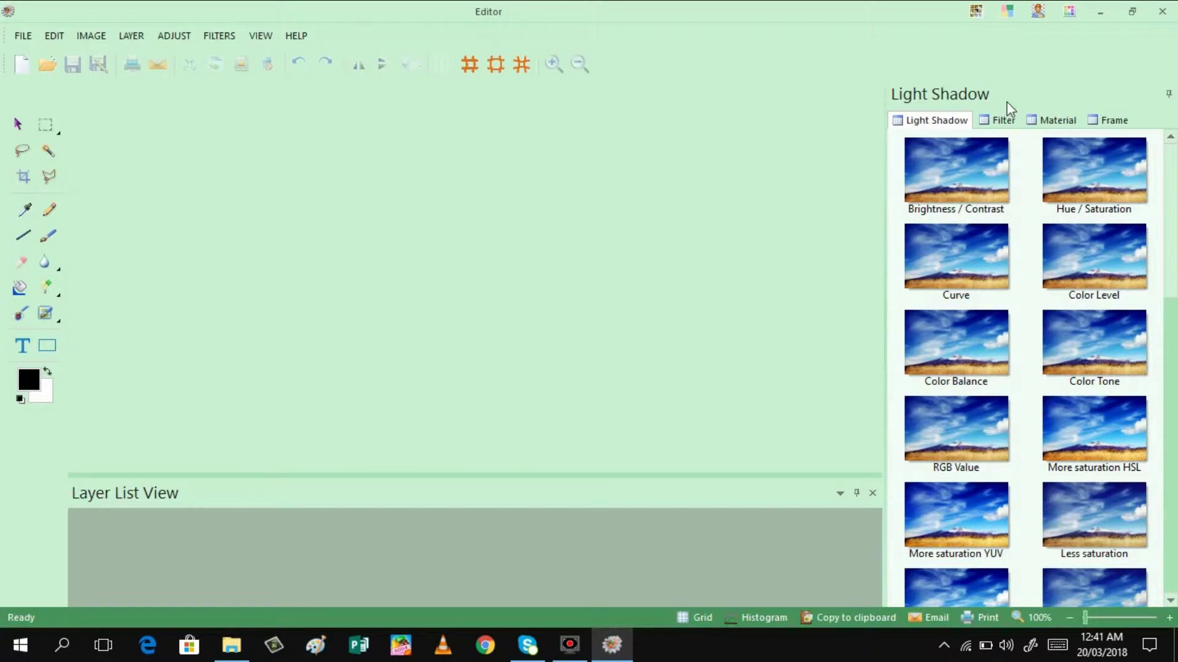
pyautogui.click(1000, 120)
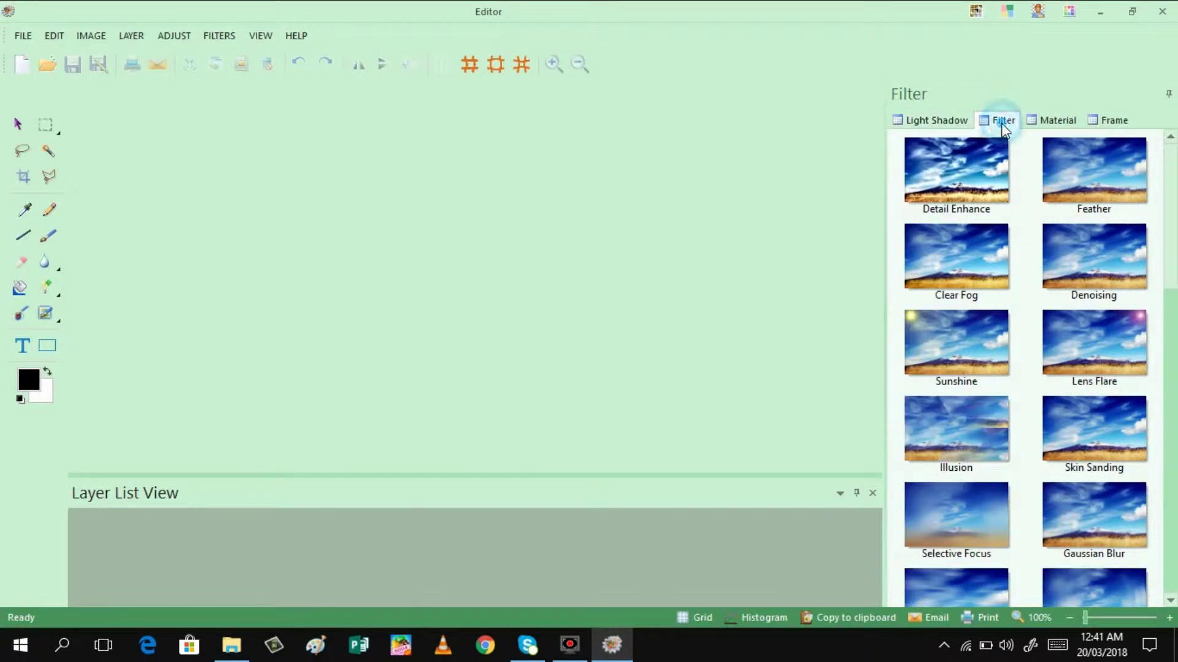
pyautogui.click(1060, 121)
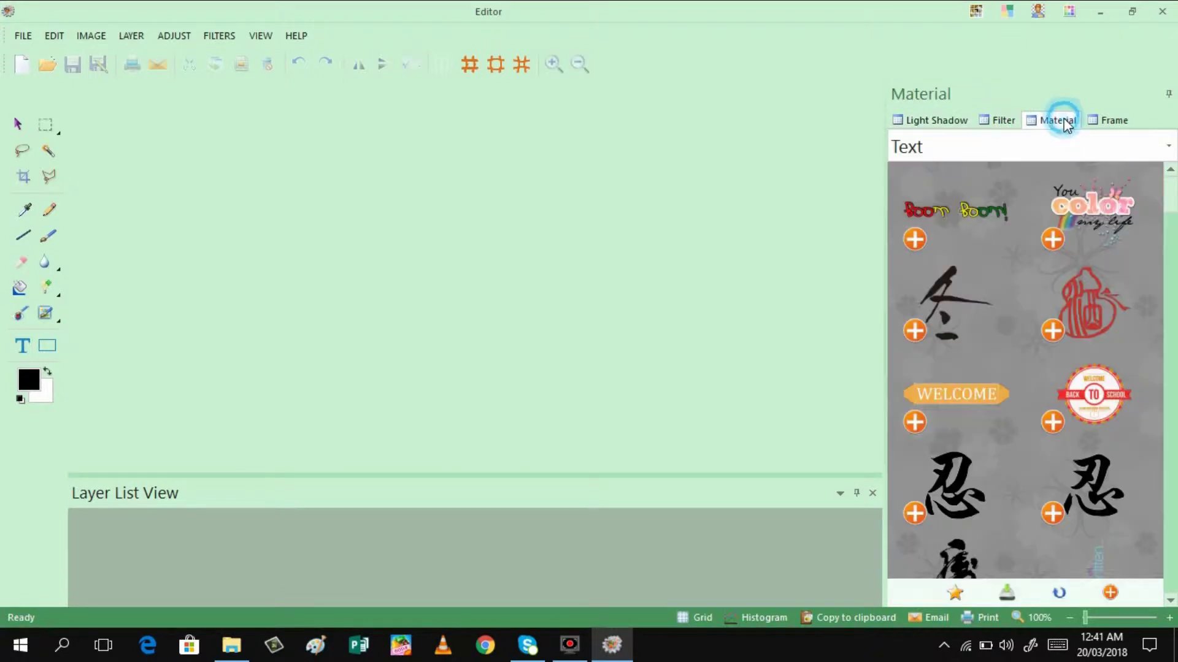
pyautogui.click(1122, 132)
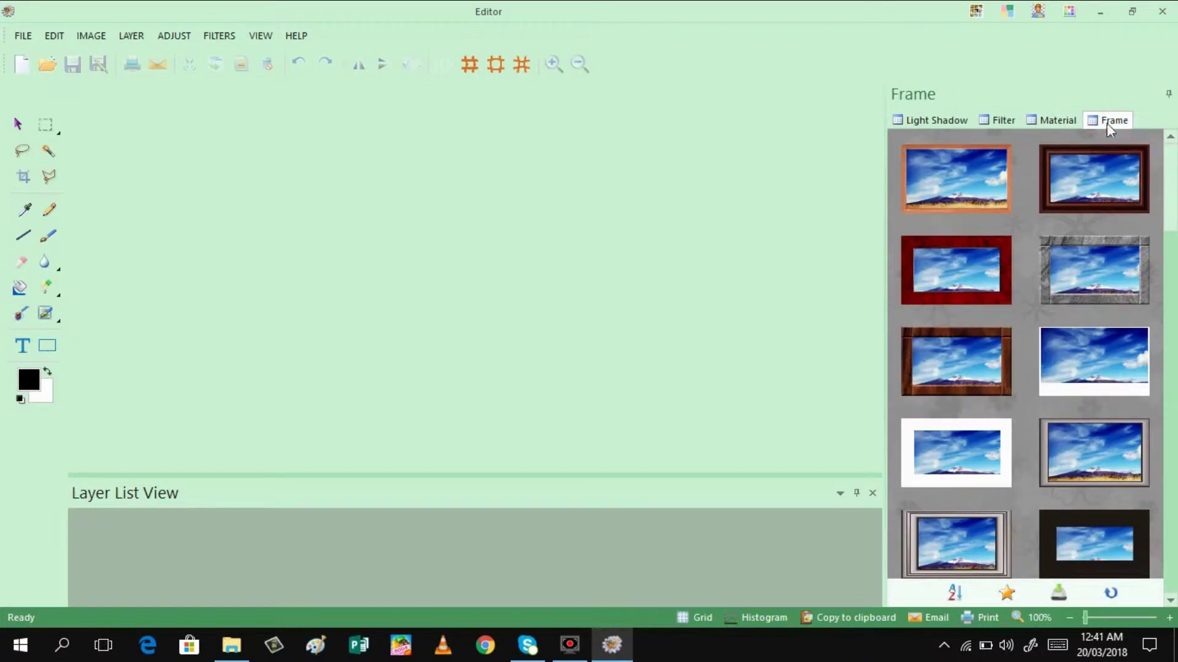
# Open IMG_4184.JPG from the Iphone photos folder in the Editor
pyautogui.click(23, 37)
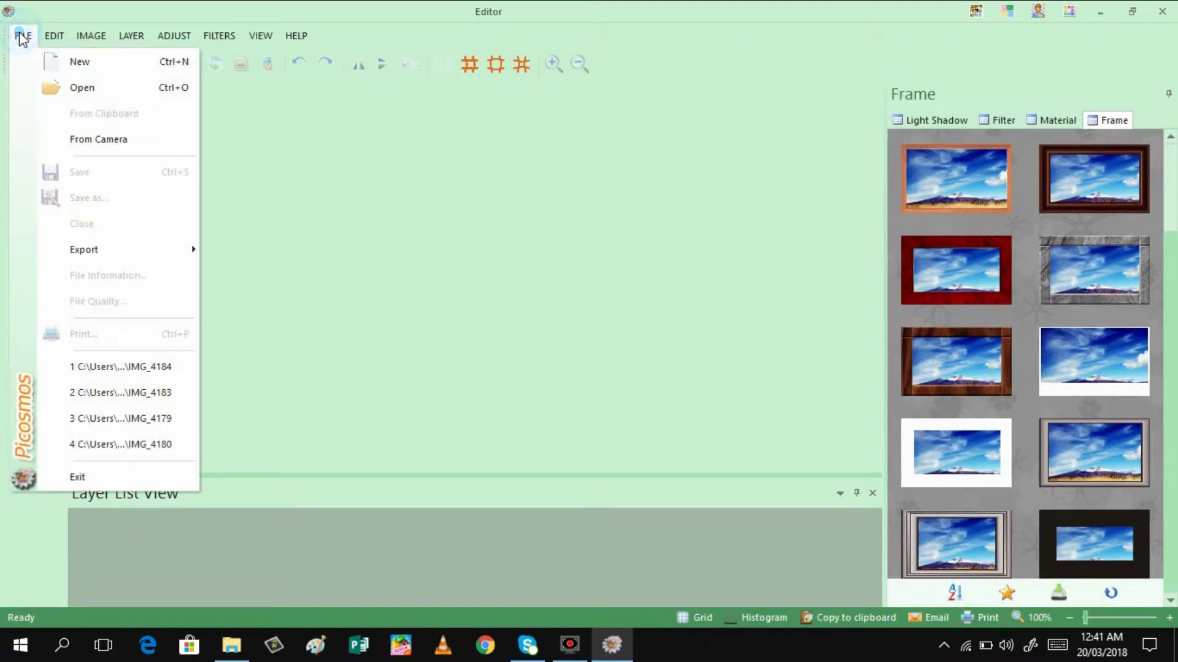
pyautogui.click(92, 93)
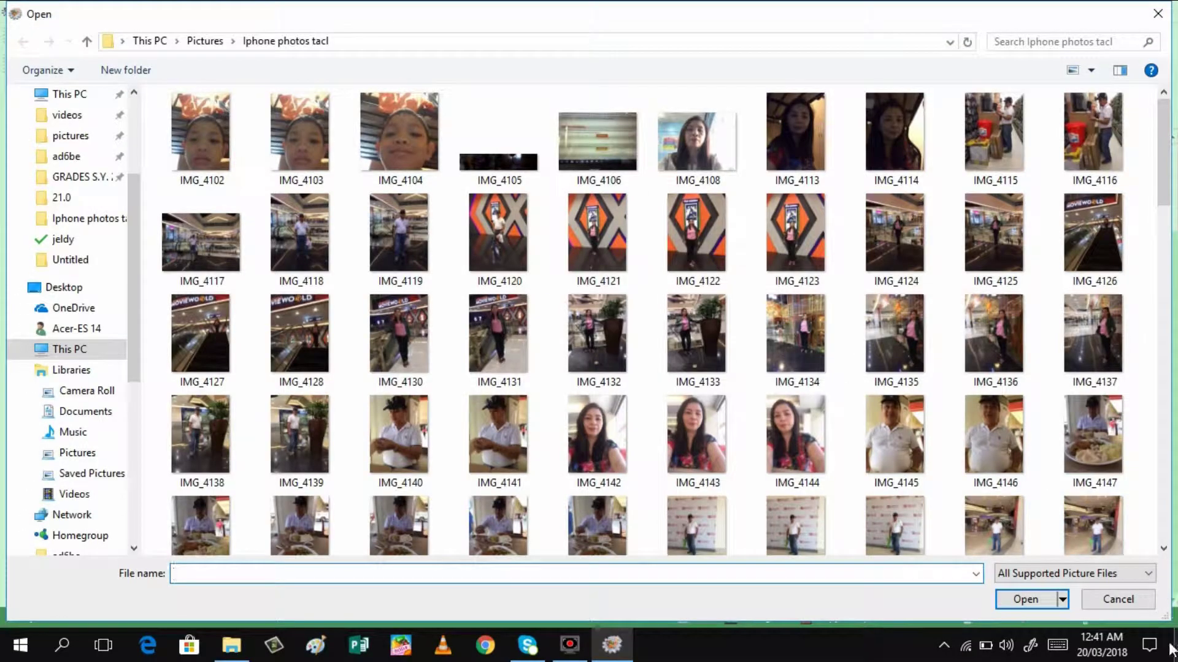
pyautogui.click(1163, 547)
pyautogui.scroll(-3, 1165, 547)
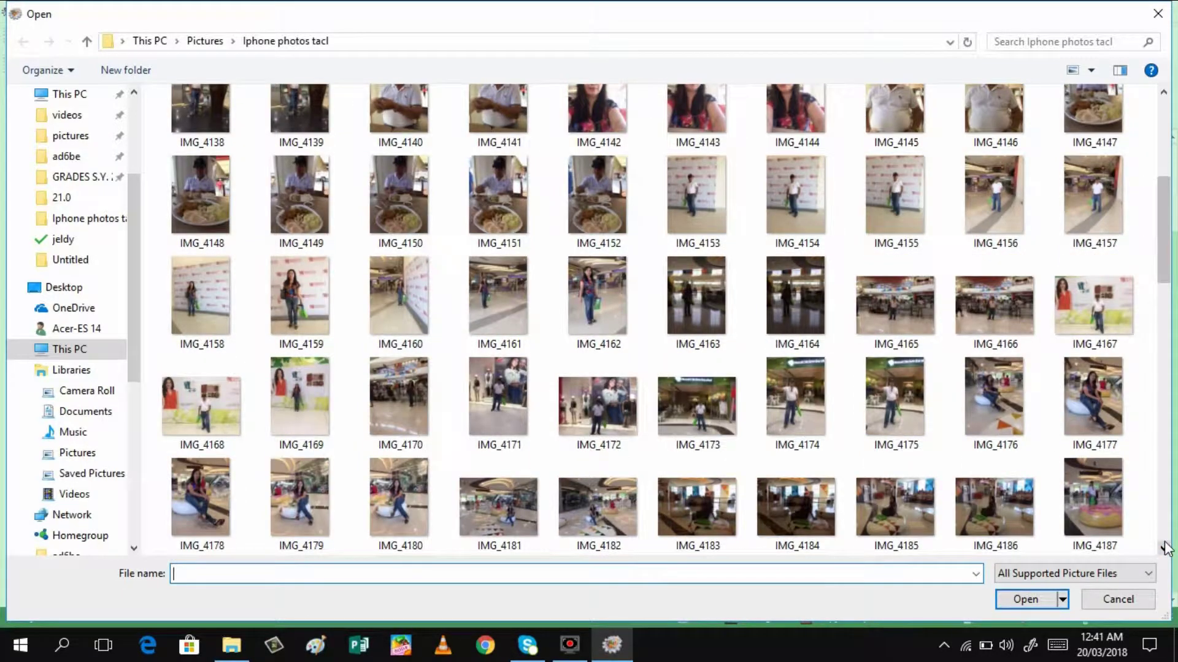
pyautogui.click(814, 512)
pyautogui.click(1021, 605)
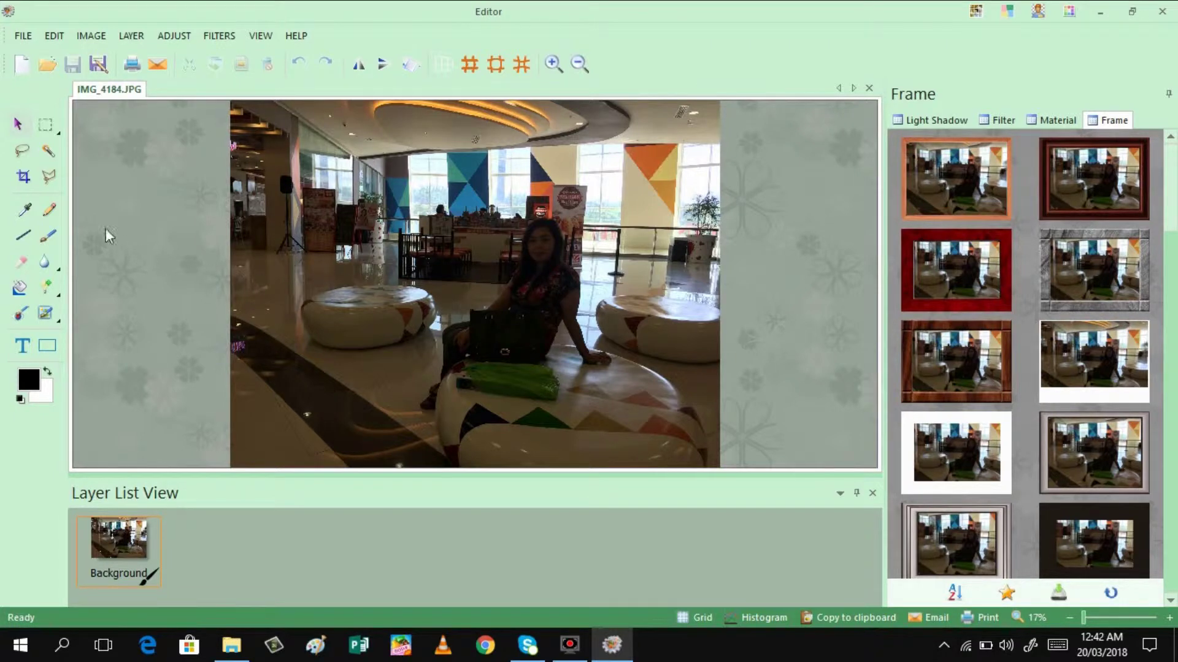
# Crop the photo freely to a 2948 × 1891 area, trimming the sides and top
pyautogui.click(24, 178)
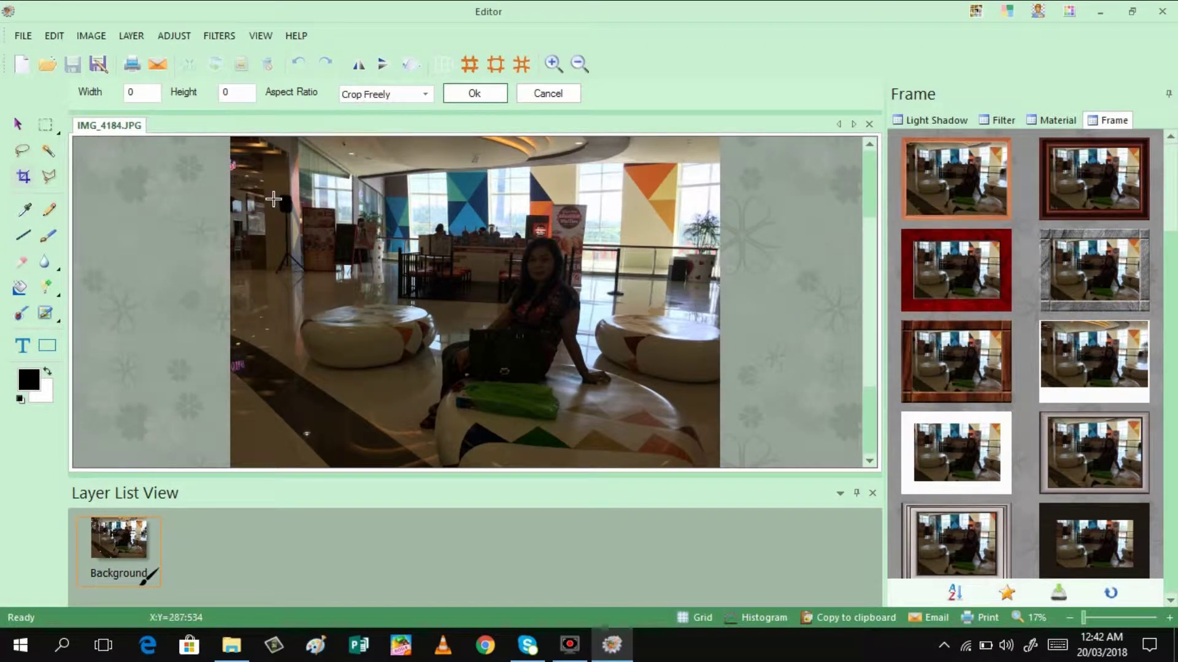
pyautogui.moveTo(273, 199); pyautogui.dragTo(716, 468)
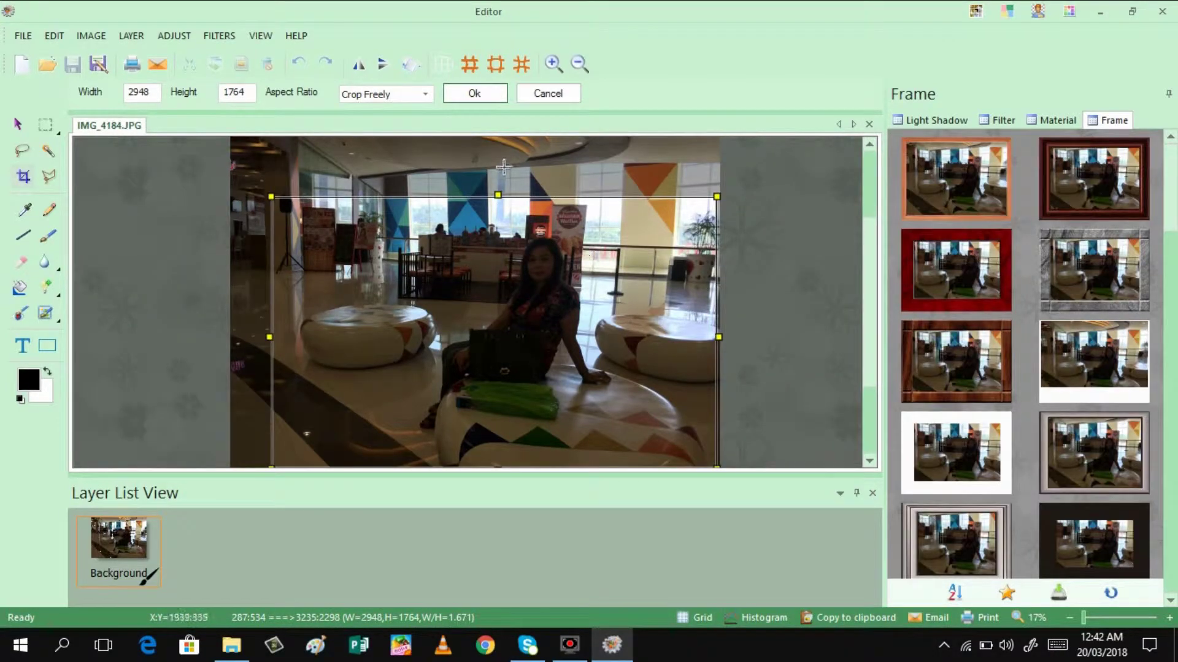
pyautogui.moveTo(497, 195); pyautogui.dragTo(495, 177)
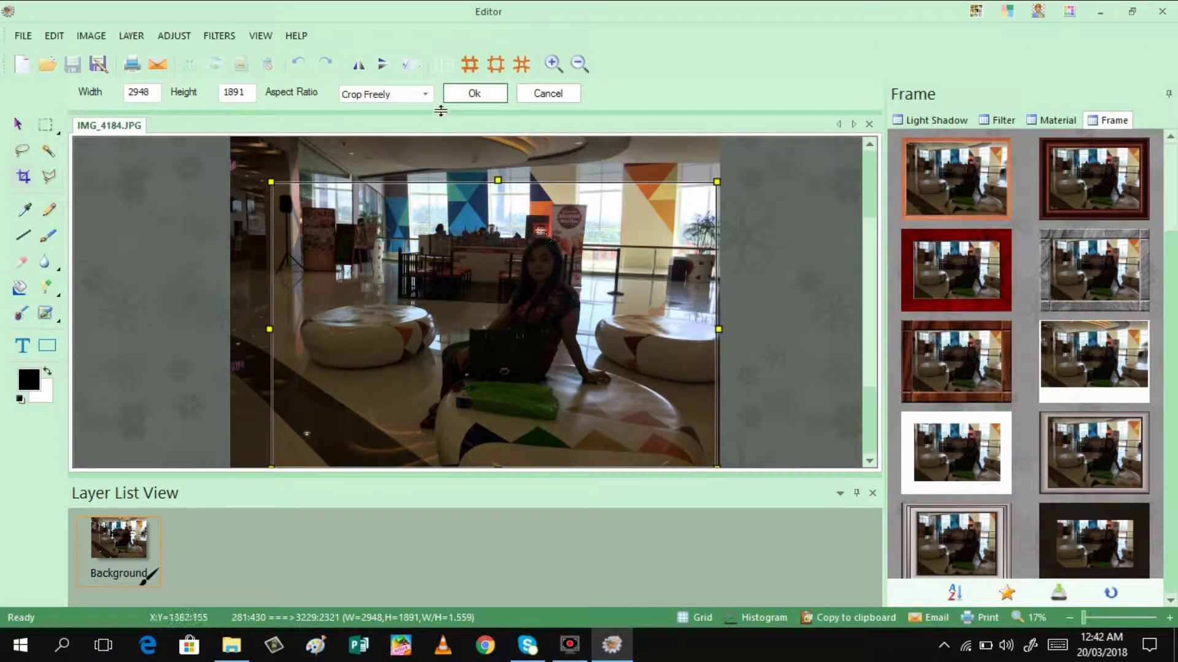
pyautogui.click(474, 96)
pyautogui.click(475, 93)
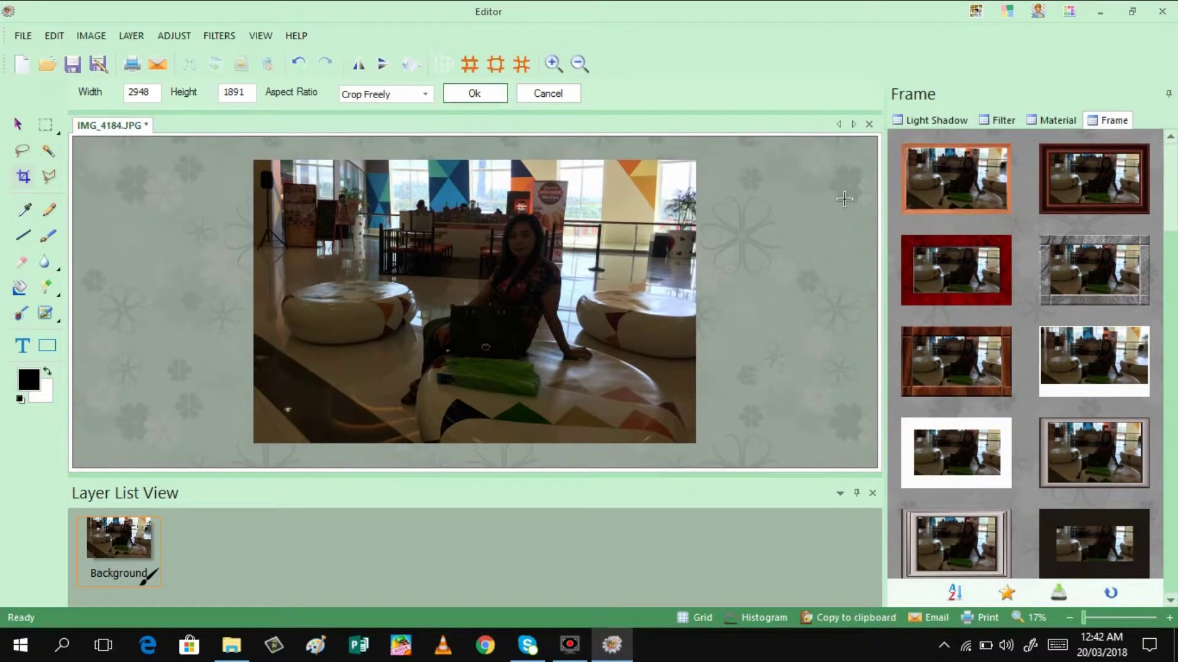
# Open Brightness / Contrast under Light Shadow and raise brightness past 25
pyautogui.click(927, 121)
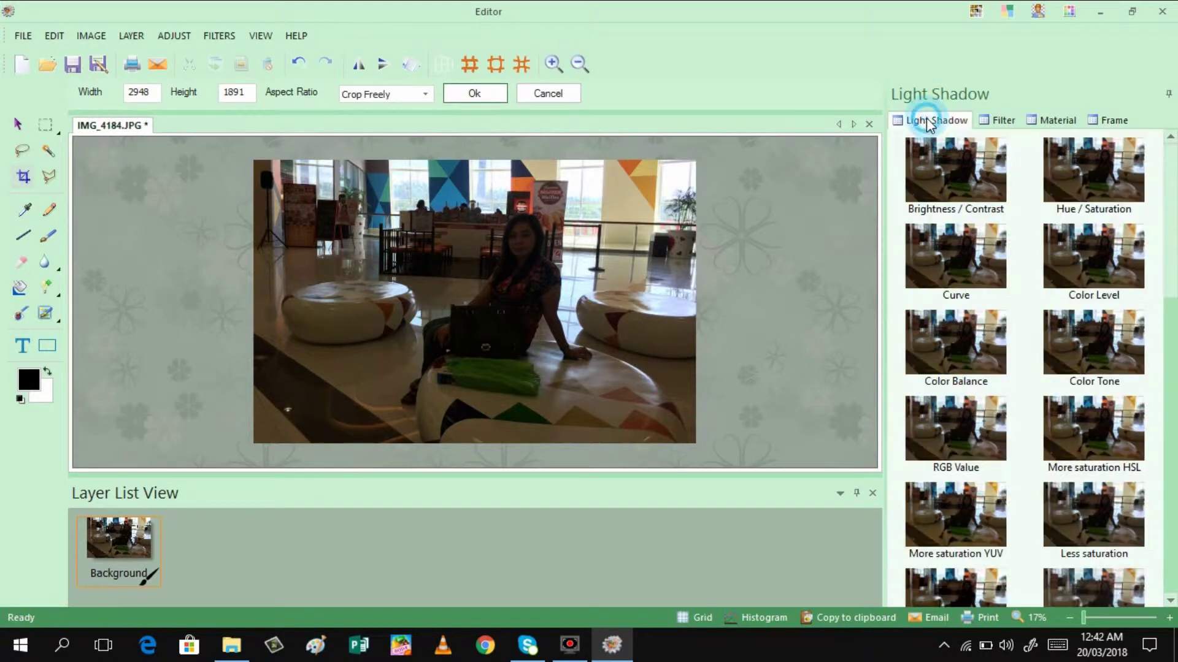
pyautogui.click(941, 163)
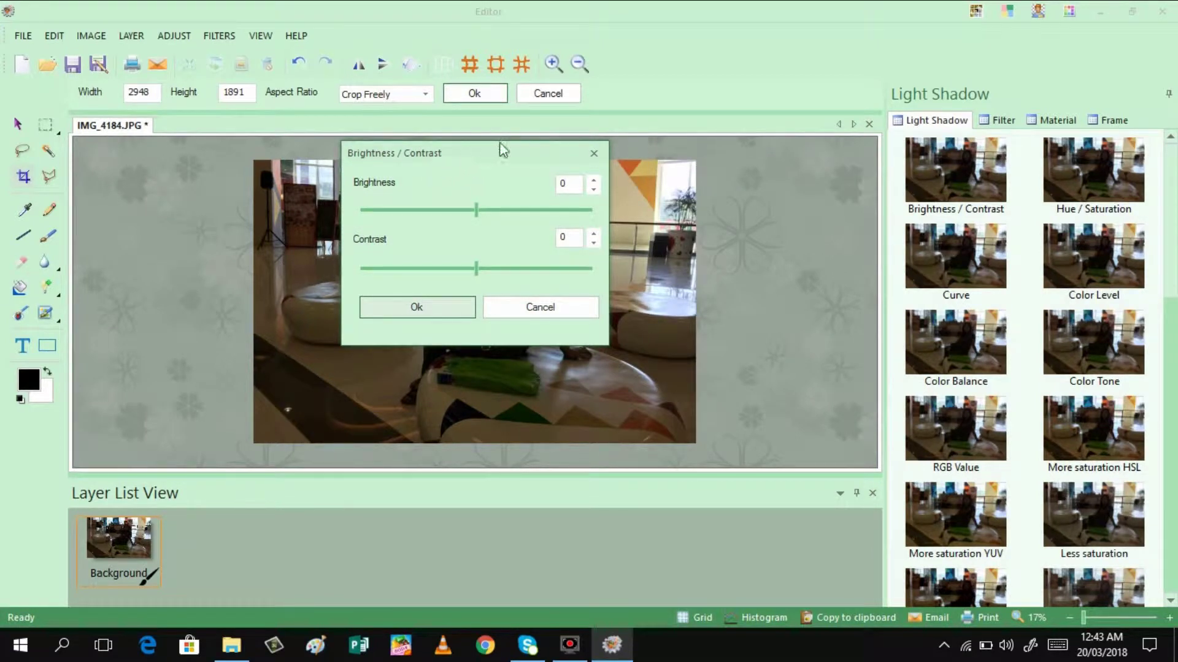
pyautogui.moveTo(492, 157); pyautogui.dragTo(825, 32)
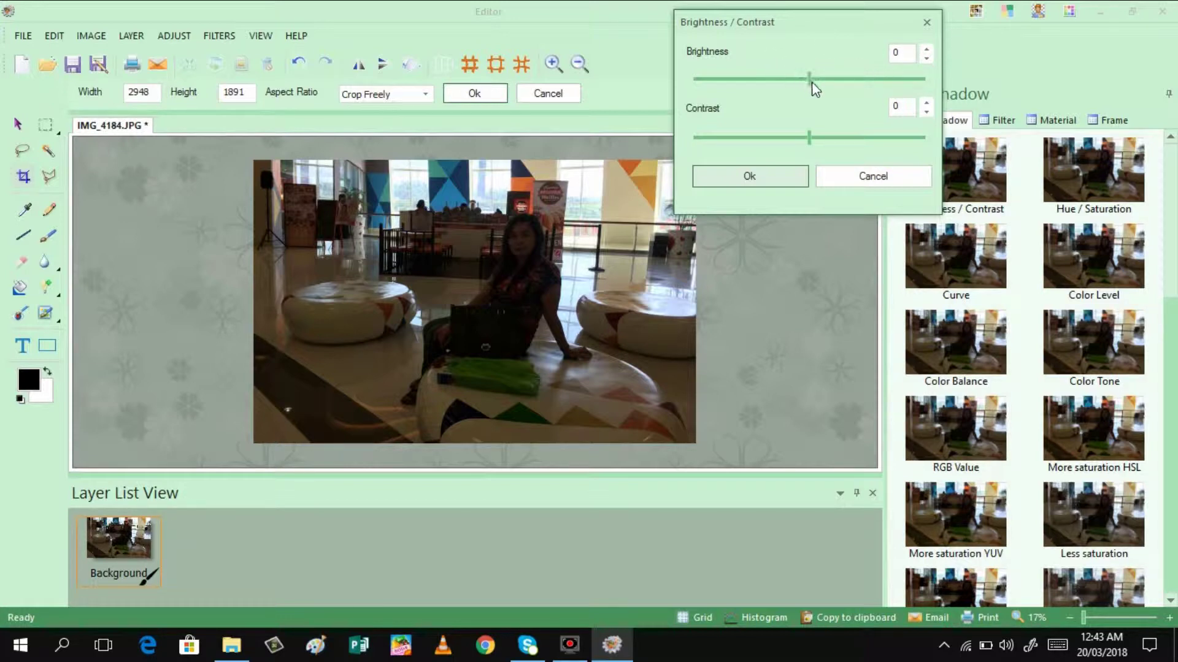
pyautogui.moveTo(811, 82); pyautogui.dragTo(837, 85)
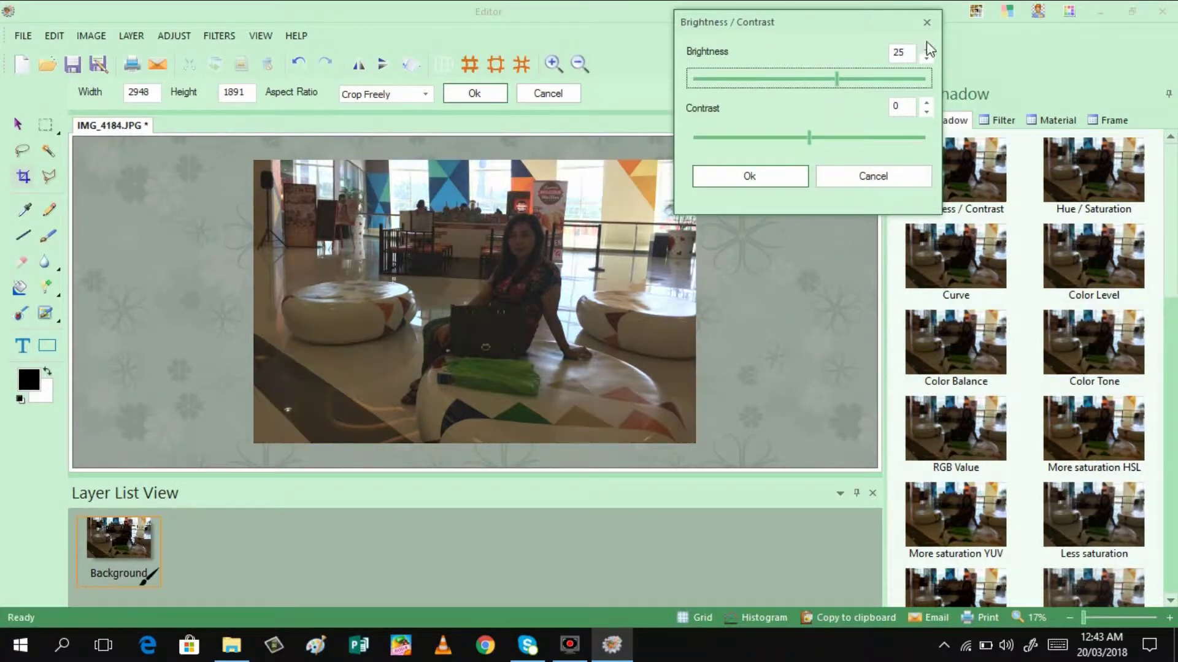
pyautogui.click(927, 49)
pyautogui.click(927, 49)
pyautogui.click(927, 49)
pyautogui.click(927, 49)
pyautogui.click(927, 49)
pyautogui.click(927, 49)
pyautogui.click(927, 49)
pyautogui.click(927, 49)
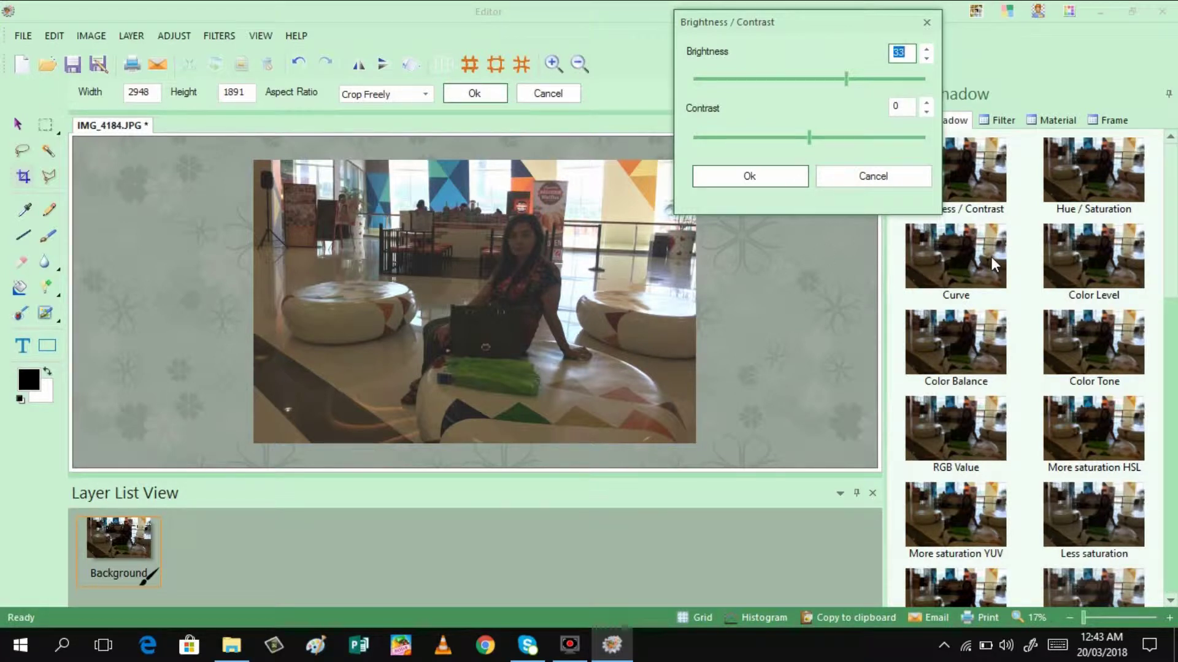
# Raise the contrast by nineteen steps with its spin arrow
pyautogui.click(928, 103)
pyautogui.click(928, 103)
pyautogui.click(928, 103)
pyautogui.click(929, 103)
pyautogui.click(928, 103)
pyautogui.click(928, 103)
pyautogui.click(928, 103)
pyautogui.click(928, 103)
pyautogui.click(928, 103)
pyautogui.click(928, 103)
pyautogui.click(928, 103)
pyautogui.click(928, 103)
pyautogui.click(928, 103)
pyautogui.click(928, 103)
pyautogui.click(928, 103)
pyautogui.click(928, 103)
pyautogui.click(928, 103)
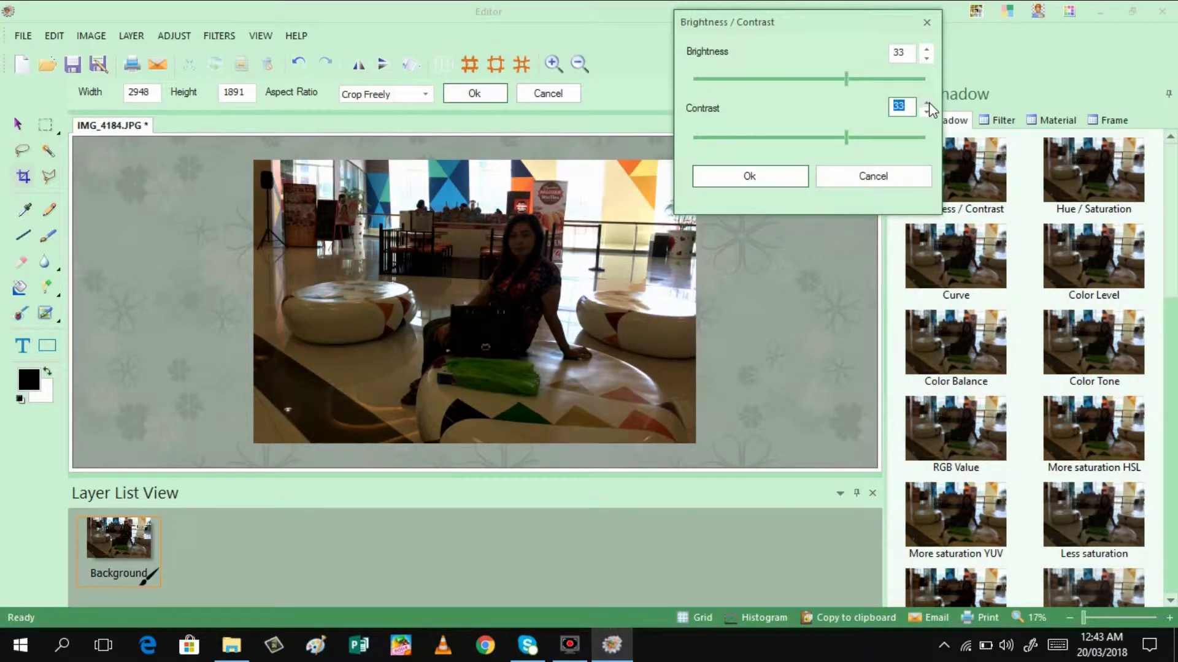
pyautogui.click(929, 103)
pyautogui.click(928, 103)
pyautogui.click(929, 103)
pyautogui.click(928, 103)
# Raise the brightness another fourteen steps
pyautogui.click(926, 49)
pyautogui.click(926, 49)
pyautogui.click(927, 48)
pyautogui.click(927, 49)
pyautogui.click(927, 49)
pyautogui.click(927, 49)
pyautogui.click(927, 49)
pyautogui.click(927, 48)
pyautogui.click(927, 49)
pyautogui.click(927, 48)
pyautogui.click(927, 48)
pyautogui.click(927, 49)
pyautogui.click(927, 48)
pyautogui.click(927, 49)
pyautogui.click(927, 48)
pyautogui.click(926, 49)
pyautogui.click(927, 49)
pyautogui.click(927, 48)
pyautogui.click(926, 49)
pyautogui.click(927, 48)
pyautogui.click(927, 49)
pyautogui.click(927, 49)
pyautogui.click(927, 49)
pyautogui.click(927, 49)
pyautogui.click(926, 49)
# Raise the contrast another nine steps
pyautogui.click(927, 103)
pyautogui.click(926, 103)
pyautogui.click(926, 103)
pyautogui.click(926, 103)
pyautogui.click(926, 103)
pyautogui.click(927, 103)
pyautogui.click(926, 103)
pyautogui.click(926, 103)
pyautogui.click(926, 103)
pyautogui.click(926, 103)
pyautogui.click(926, 103)
pyautogui.click(926, 103)
pyautogui.click(926, 103)
pyautogui.click(926, 103)
pyautogui.click(926, 103)
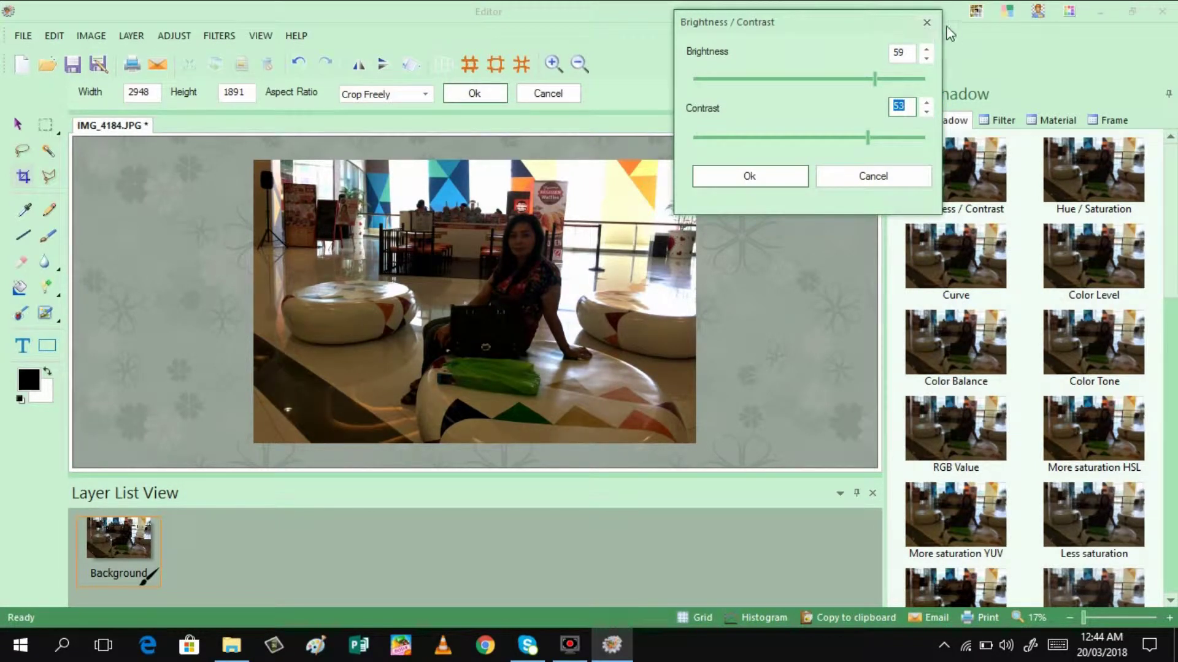
# Bring the brightness up to 87
pyautogui.click(928, 48)
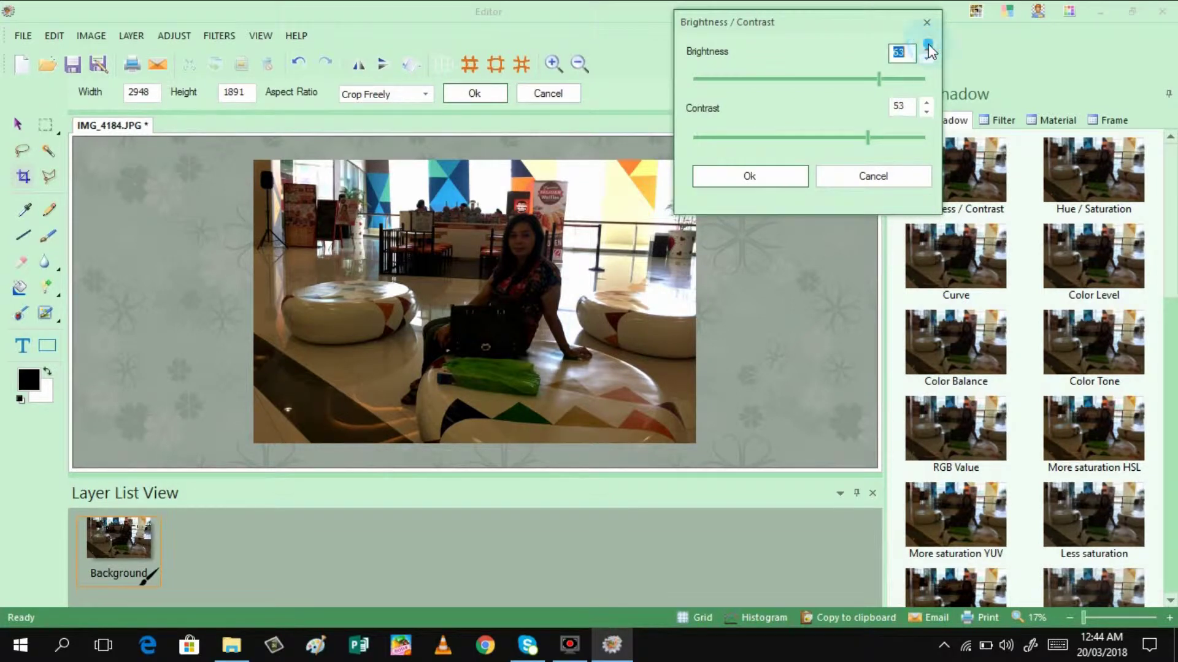
pyautogui.click(927, 48)
pyautogui.click(927, 48)
pyautogui.click(927, 48)
pyautogui.click(927, 48)
pyautogui.click(928, 48)
pyautogui.click(928, 48)
pyautogui.click(928, 49)
pyautogui.click(928, 48)
pyautogui.click(928, 49)
pyautogui.click(928, 48)
pyautogui.click(928, 49)
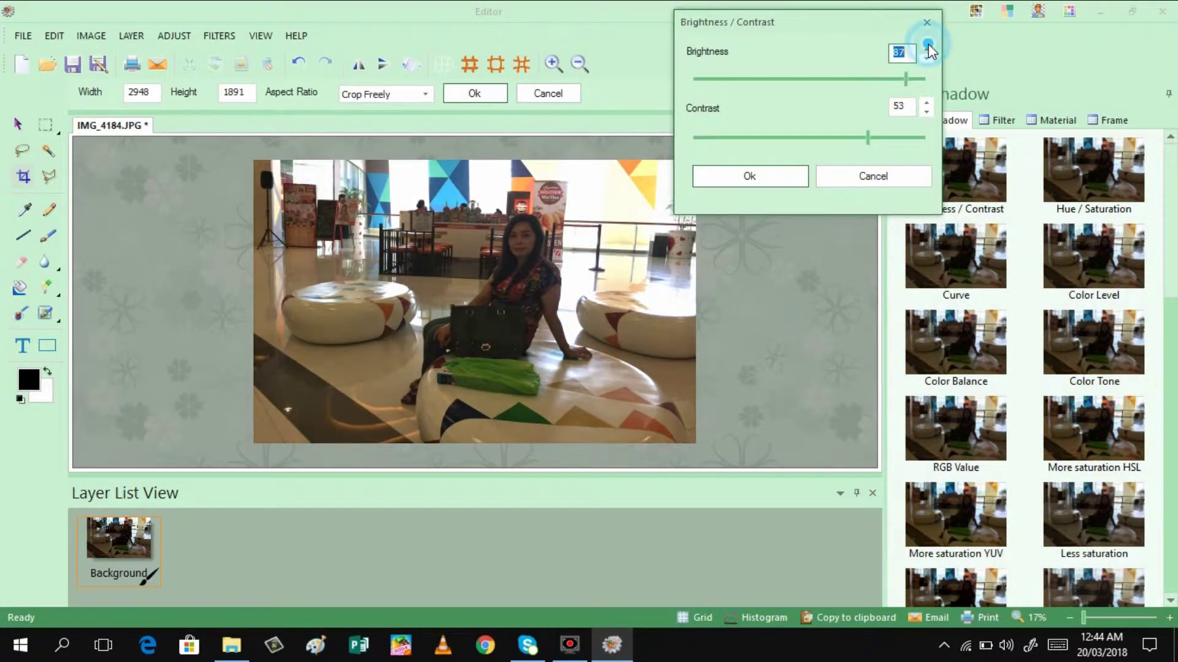
# Bring the contrast up to about 64 and apply the adjustment
pyautogui.click(927, 104)
pyautogui.click(926, 104)
pyautogui.click(927, 104)
pyautogui.click(927, 104)
pyautogui.click(927, 105)
pyautogui.click(926, 104)
pyautogui.click(927, 104)
pyautogui.click(927, 104)
pyautogui.click(927, 105)
pyautogui.click(926, 104)
pyautogui.click(926, 104)
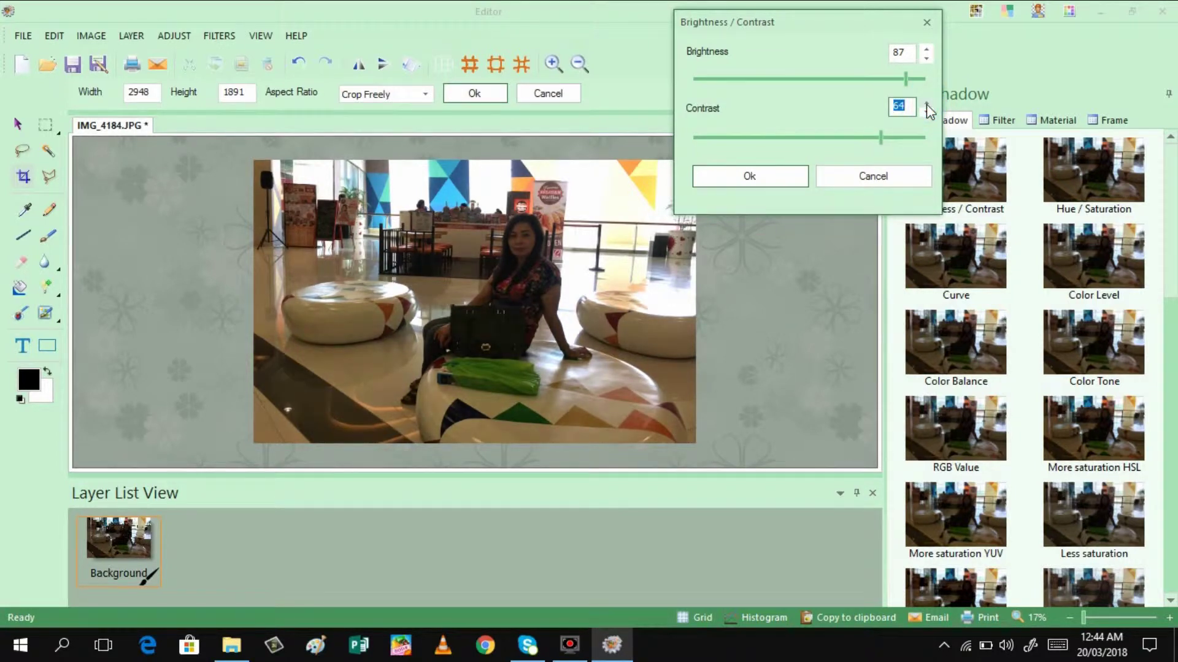
pyautogui.click(926, 105)
pyautogui.click(927, 104)
pyautogui.click(927, 105)
pyautogui.click(927, 104)
pyautogui.click(763, 176)
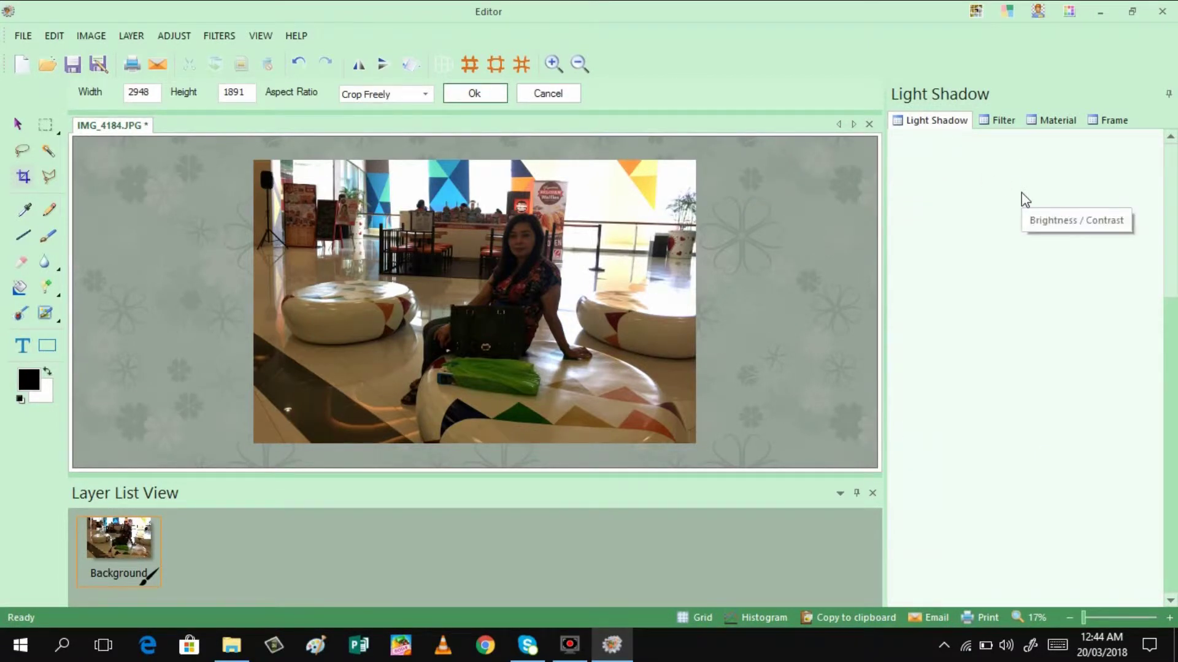
# Apply the Clear Fog filter to the photo and keep the changes
pyautogui.click(999, 127)
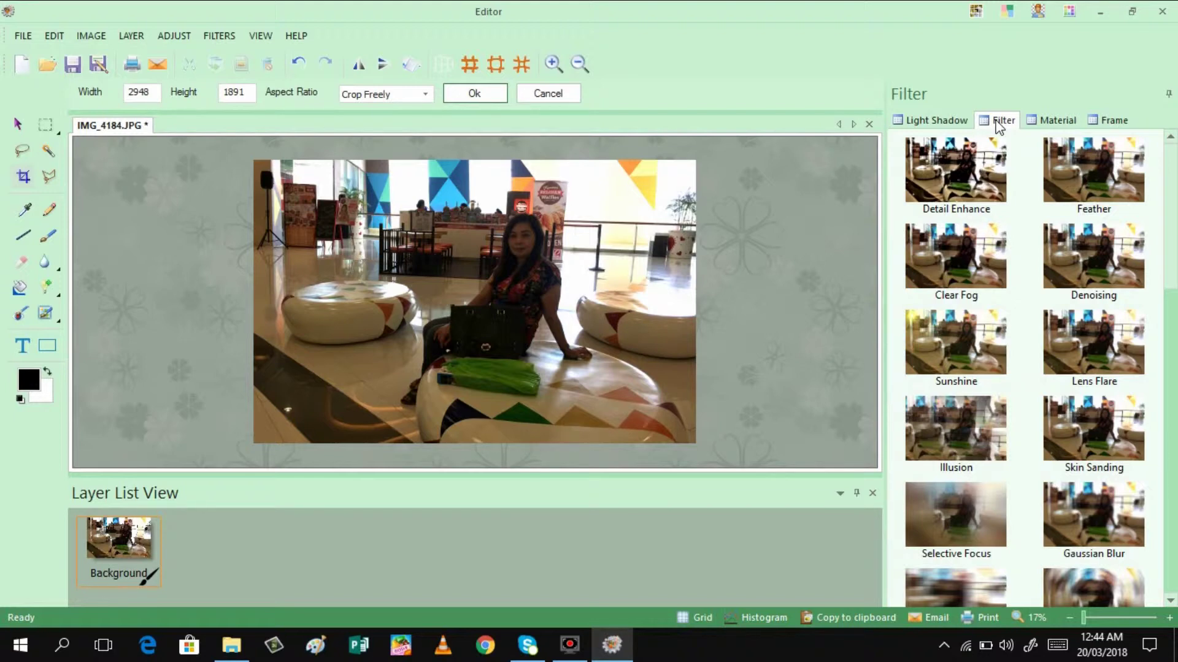
pyautogui.click(994, 244)
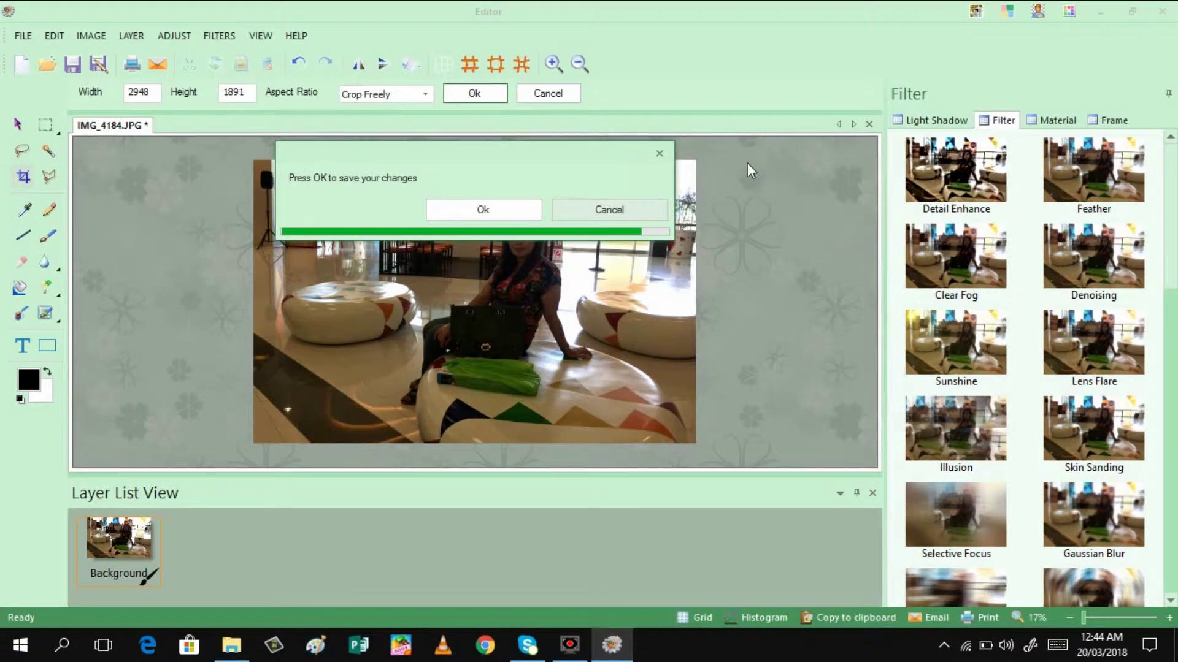
pyautogui.moveTo(486, 163); pyautogui.dragTo(789, 42)
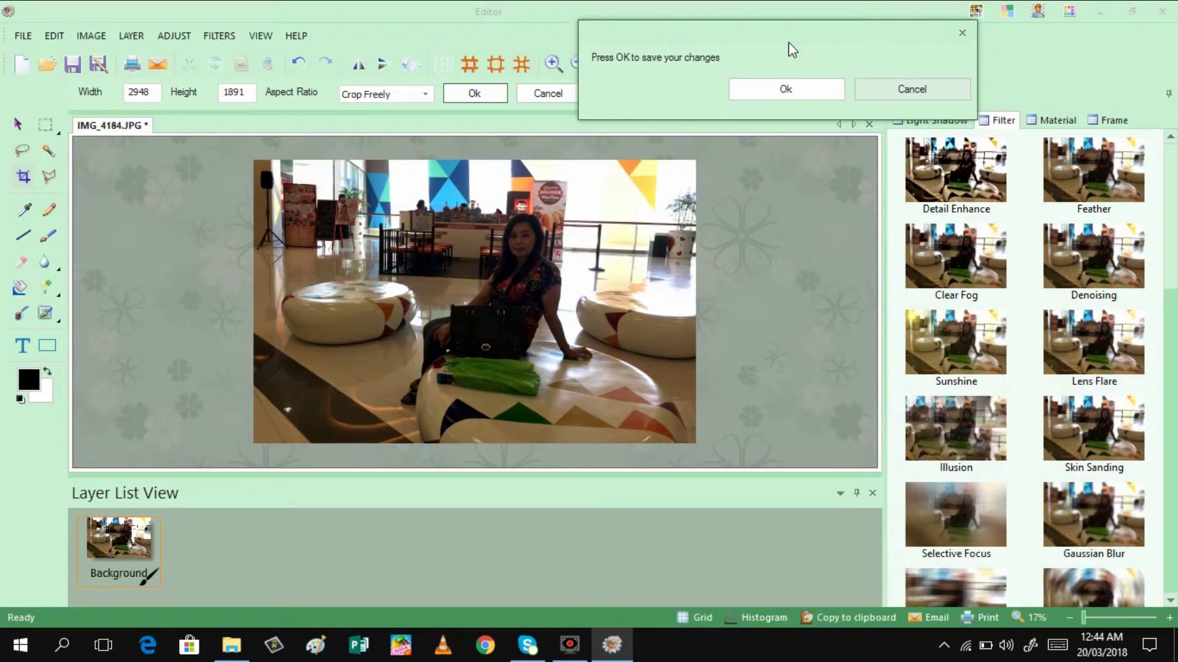
pyautogui.click(794, 89)
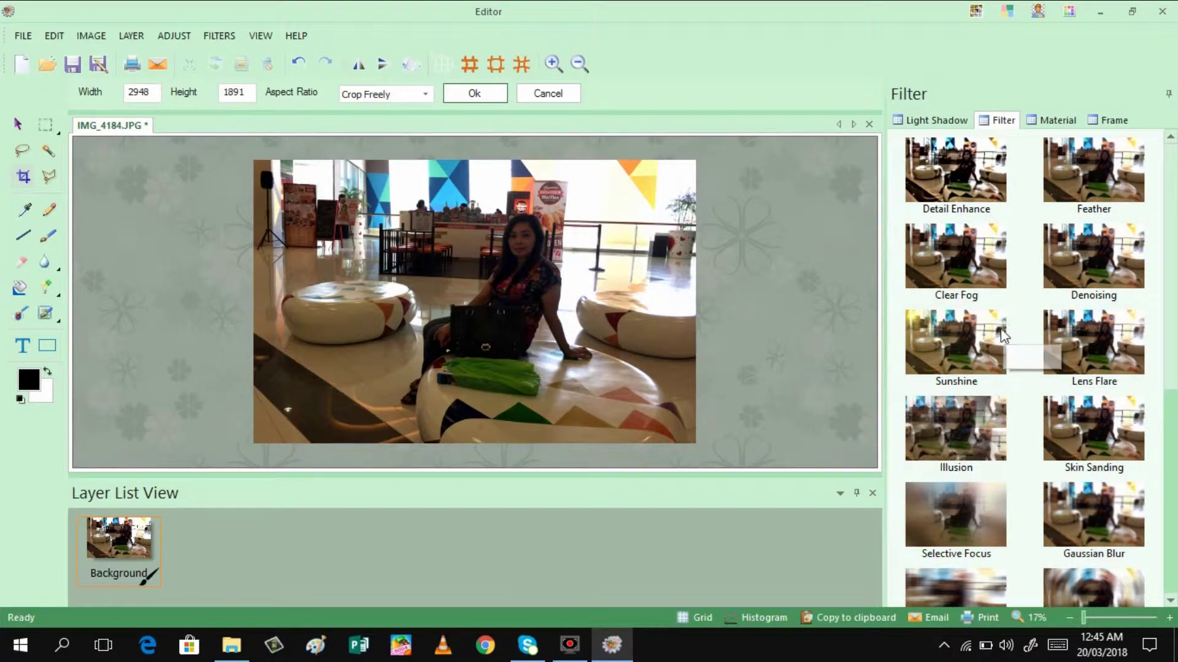
# Add a yellow Sunshine glow with radius 94 and 100 spokes
pyautogui.doubleClick(957, 336)
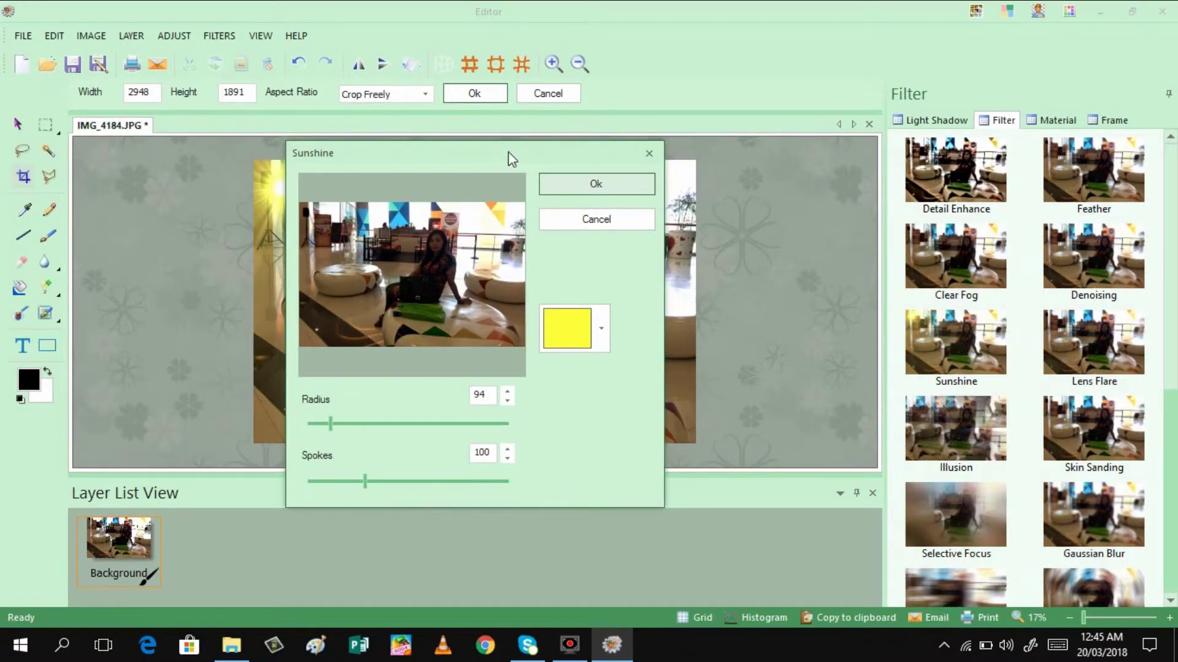
pyautogui.moveTo(510, 155); pyautogui.dragTo(882, 20)
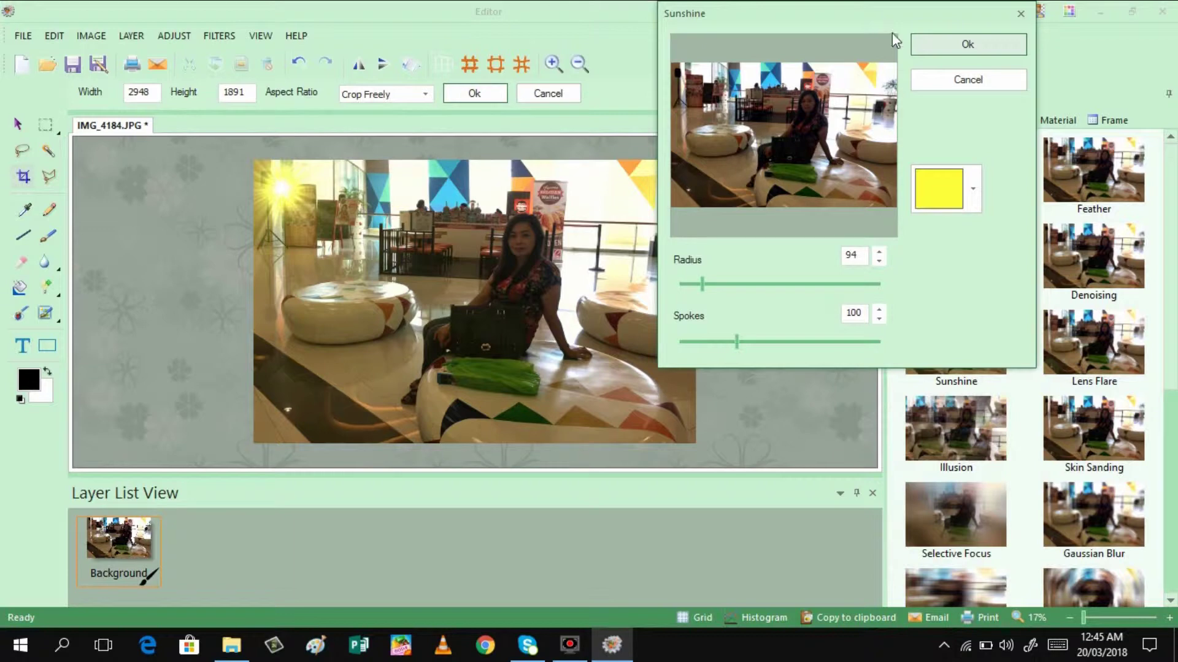
pyautogui.click(962, 43)
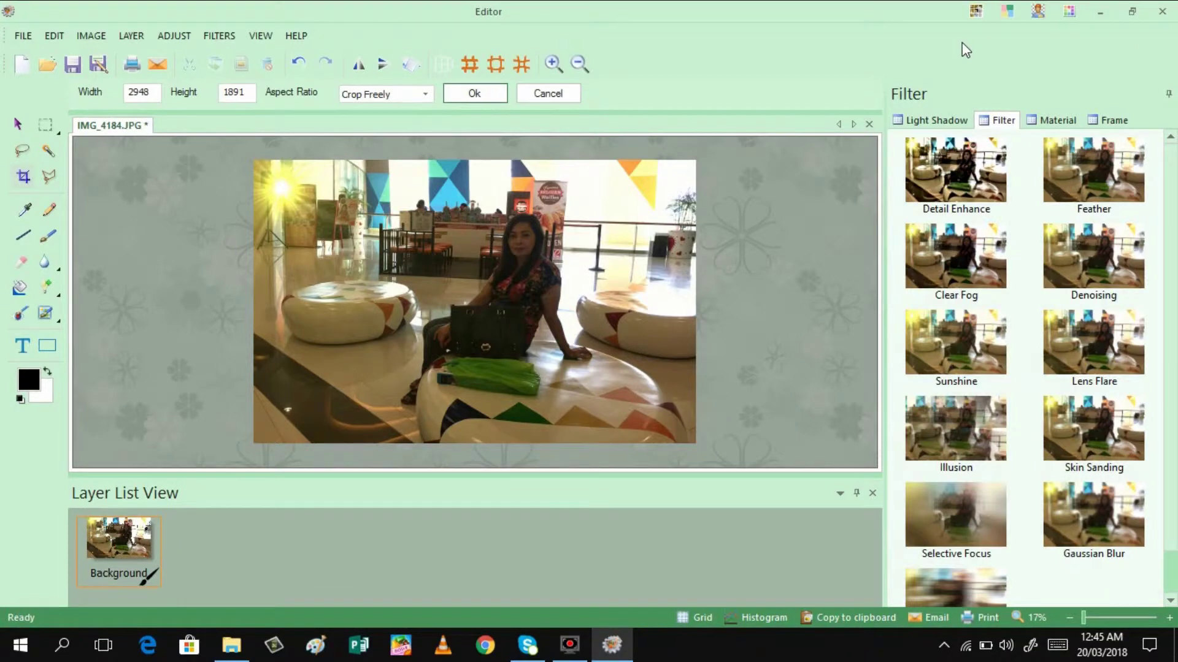
# Add the 'sweet awesome cute' text sticker and select its Material layer
pyautogui.click(1068, 120)
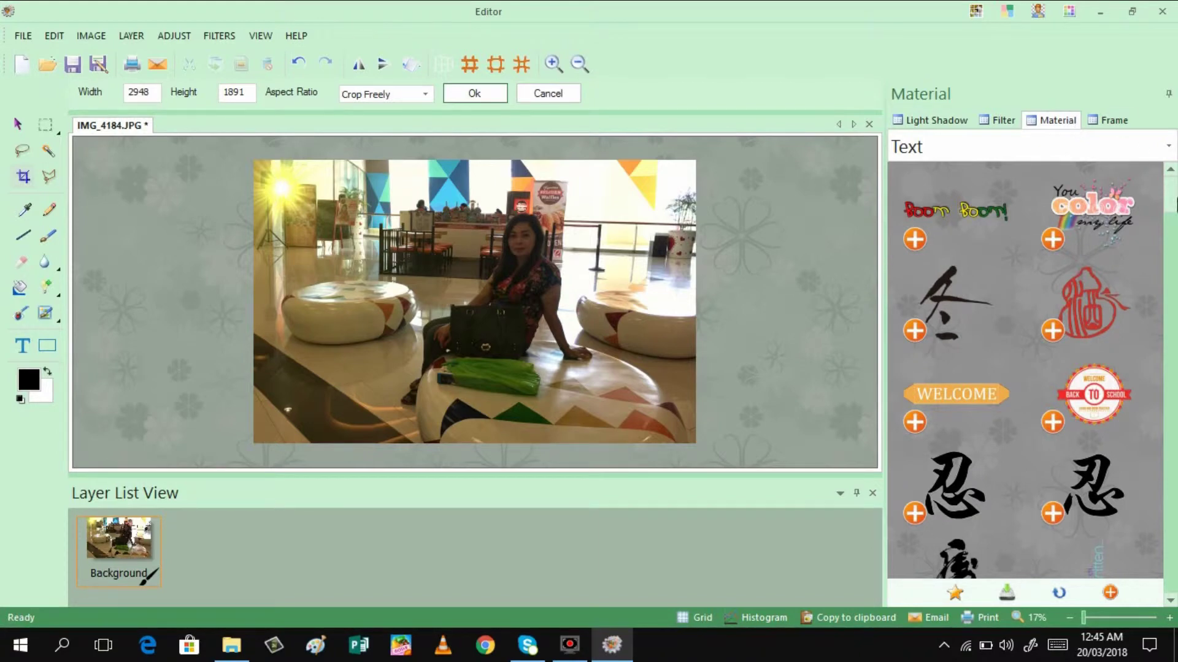
pyautogui.moveTo(1176, 218); pyautogui.dragTo(1176, 260)
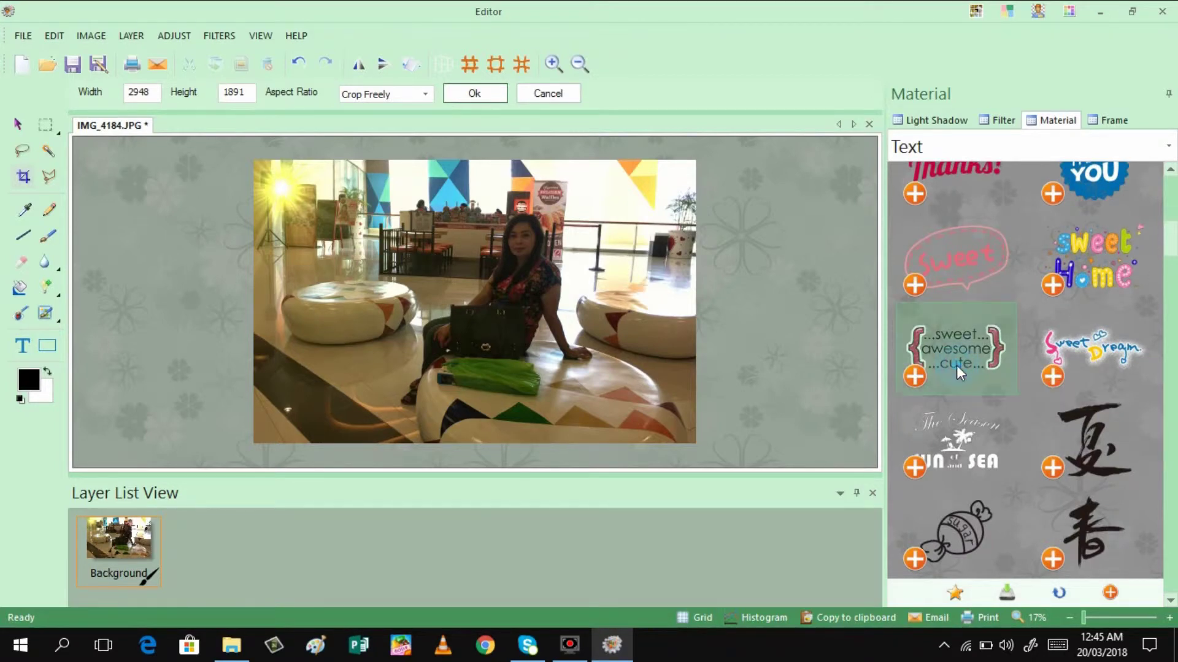
pyautogui.click(915, 378)
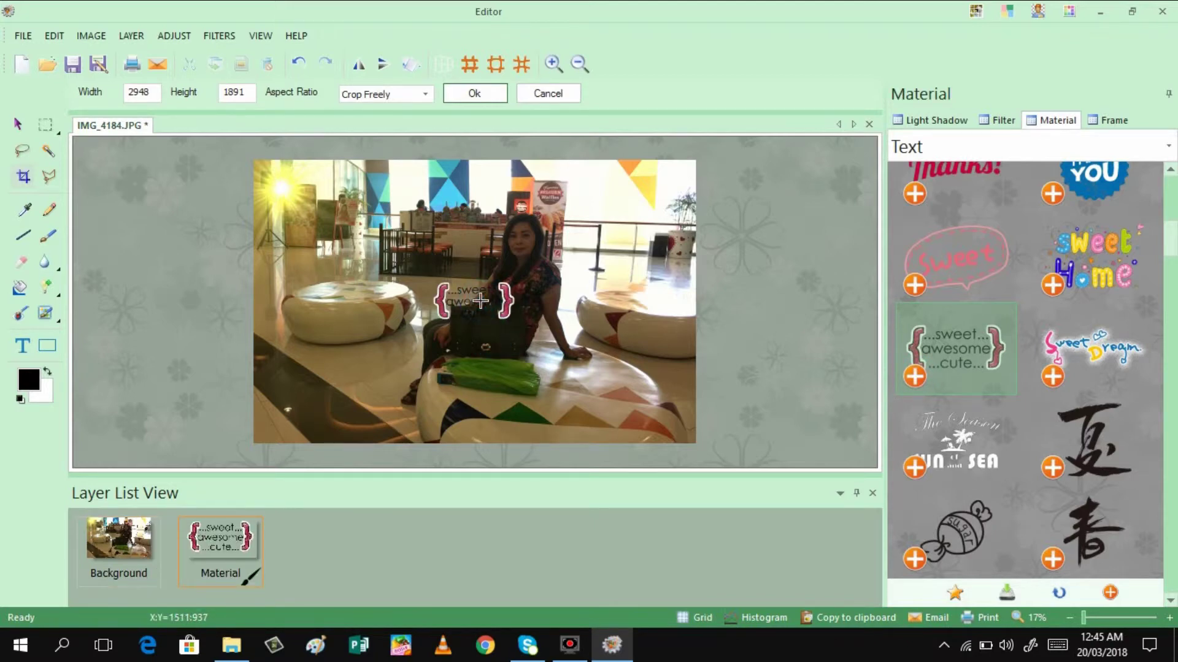
pyautogui.click(423, 343)
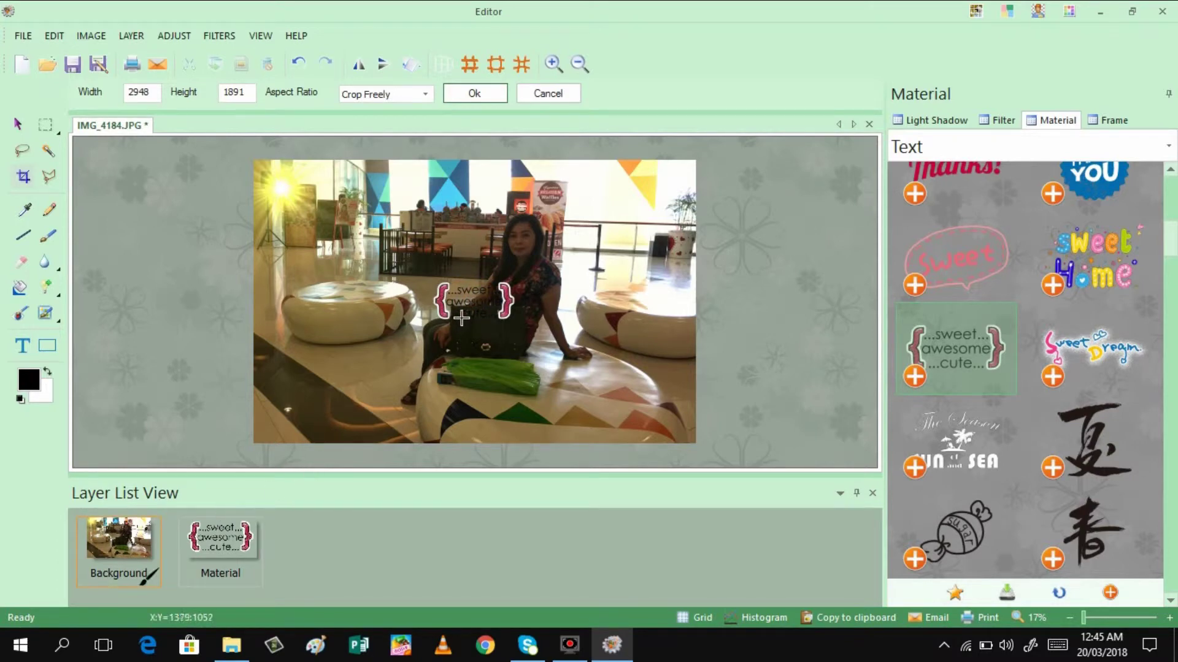
pyautogui.click(224, 555)
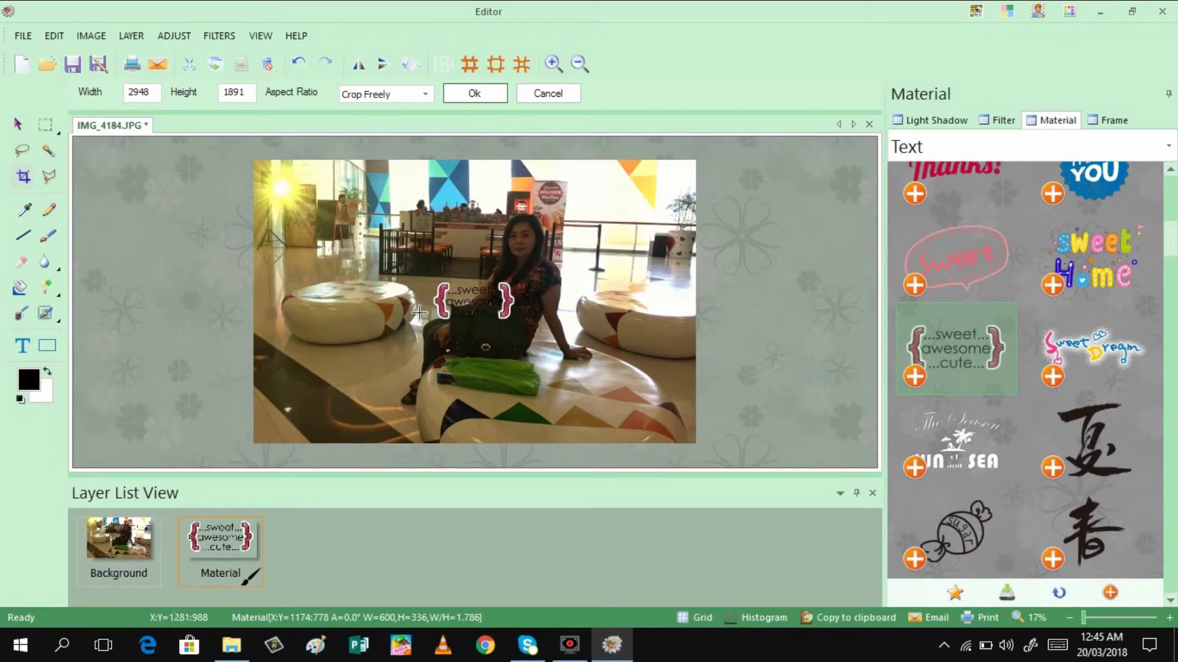
# Move the sticker toward the lower left and enlarge it to 924 × 517
pyautogui.click(18, 124)
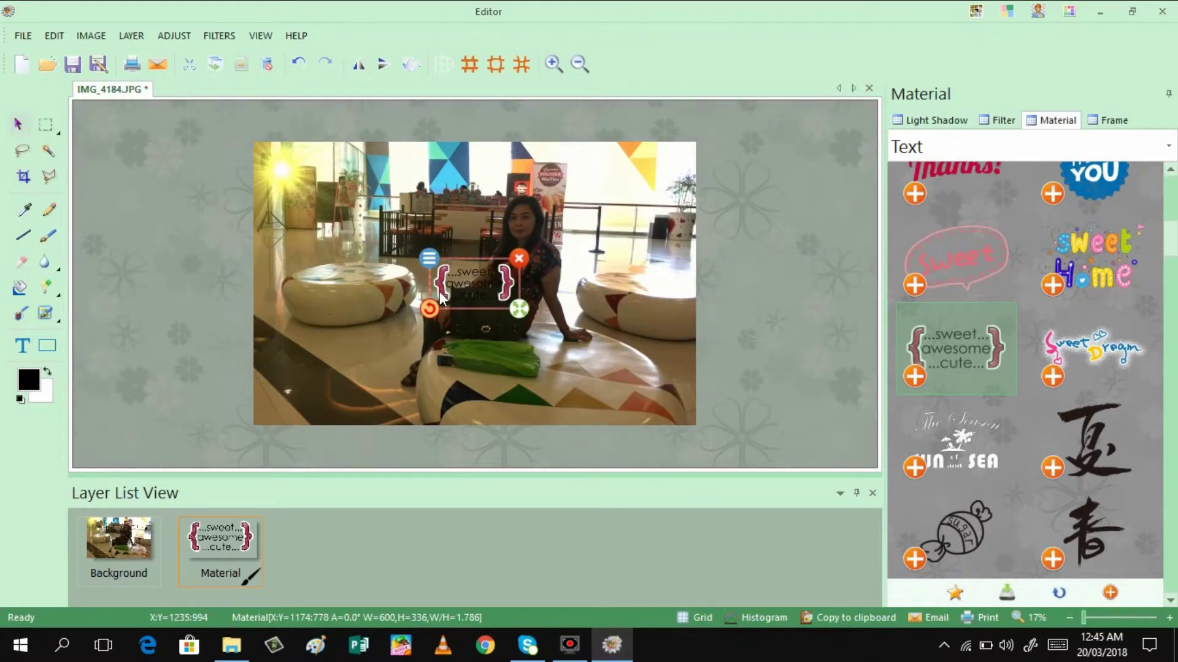
pyautogui.moveTo(468, 295); pyautogui.dragTo(610, 396)
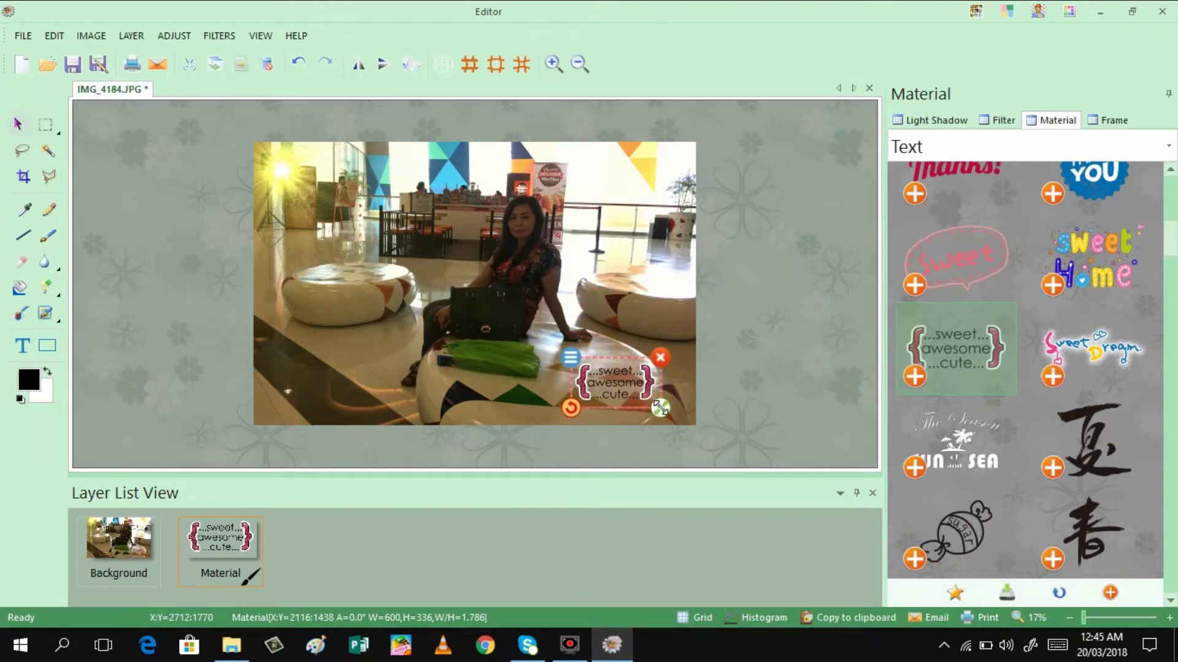
pyautogui.moveTo(660, 408); pyautogui.dragTo(400, 403)
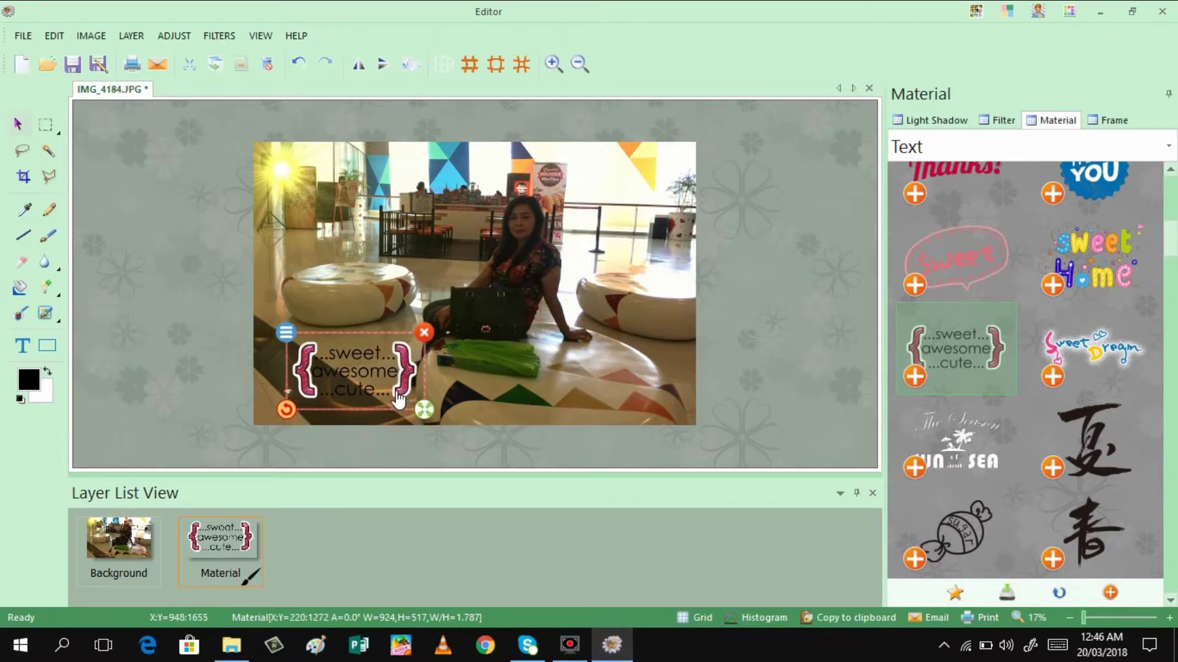
# Deselect the sticker and open the Frame collection with the Background layer selected
pyautogui.click(534, 378)
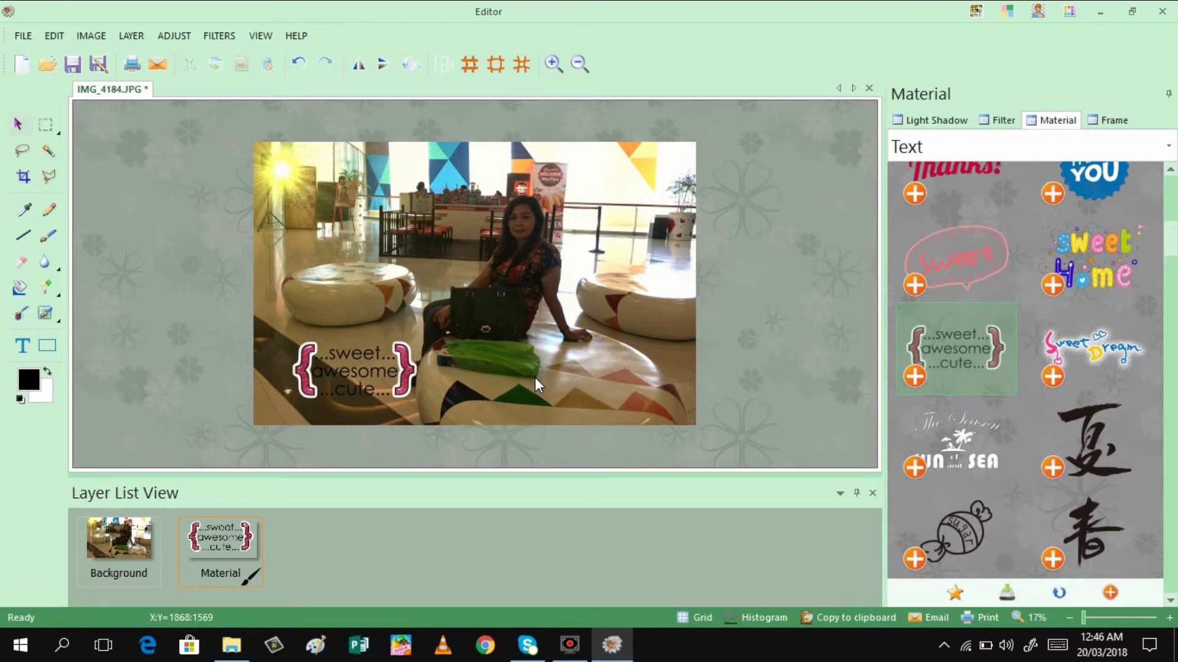
pyautogui.click(535, 377)
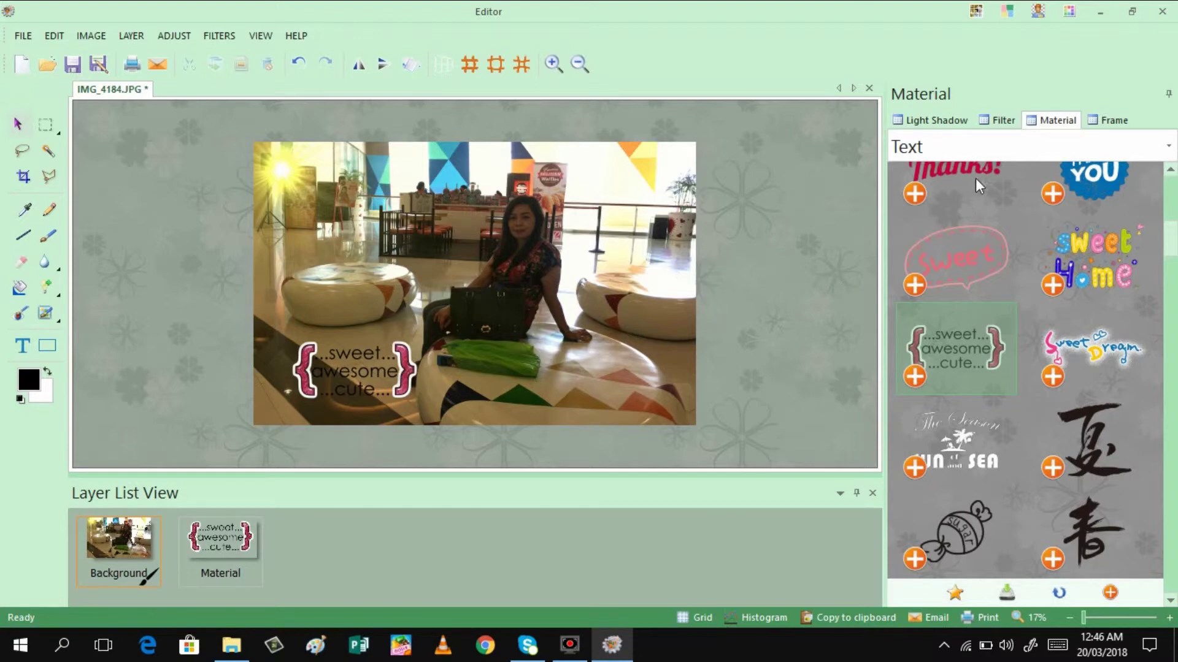
pyautogui.click(1115, 121)
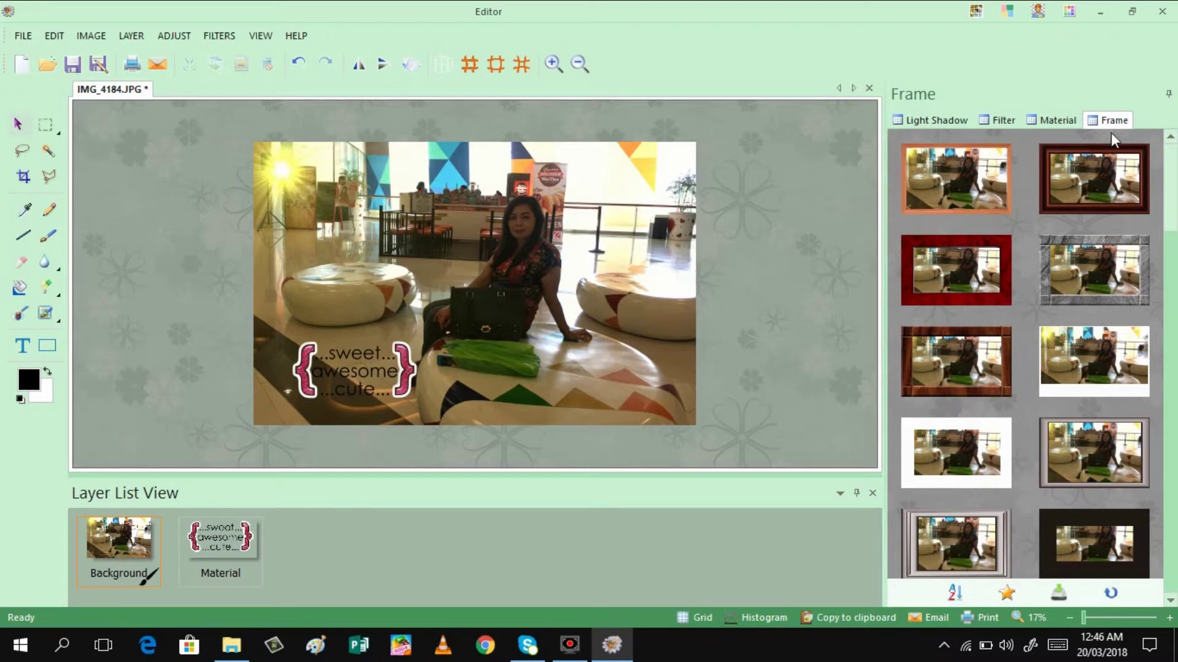
# Scroll down the frame thumbnails to the floral border designs
pyautogui.click(1171, 602)
pyautogui.click(1170, 601)
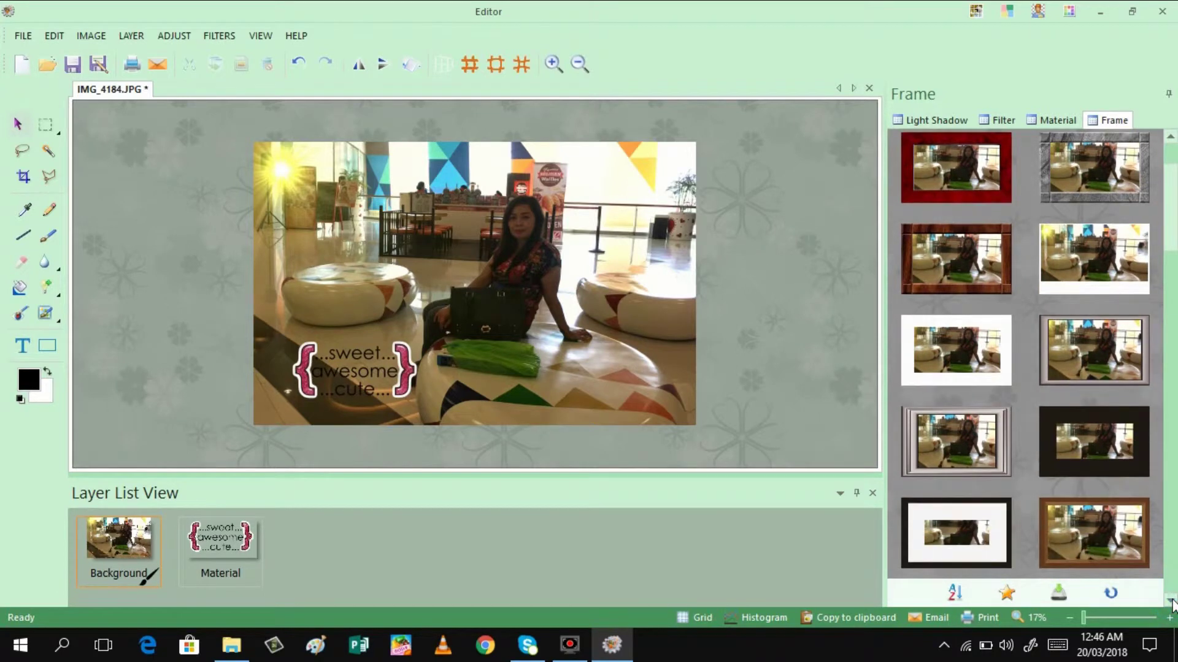
pyautogui.click(1170, 601)
pyautogui.click(1171, 601)
pyautogui.click(1171, 601)
pyautogui.click(1171, 601)
pyautogui.click(1170, 601)
pyautogui.click(1171, 601)
pyautogui.click(1171, 601)
pyautogui.click(1171, 602)
pyautogui.click(1171, 601)
pyautogui.click(1171, 602)
pyautogui.click(1171, 602)
pyautogui.click(1170, 601)
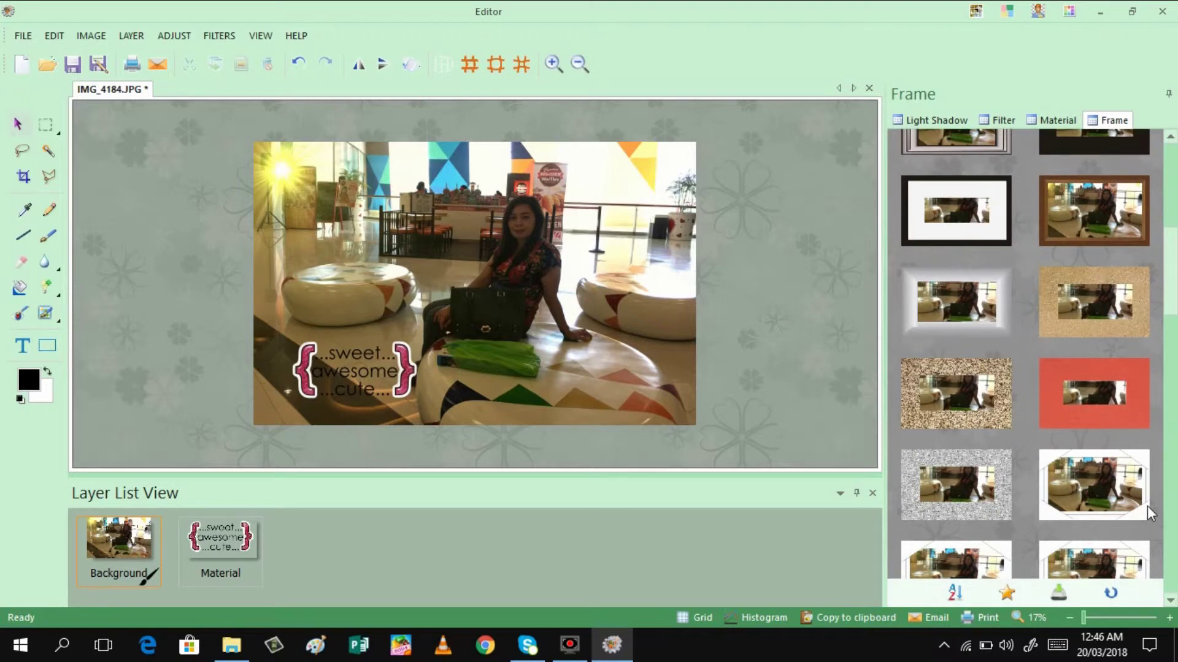
pyautogui.moveTo(1167, 296); pyautogui.dragTo(1165, 407)
# Try the red floral frame on the photo, then discard it
pyautogui.click(983, 291)
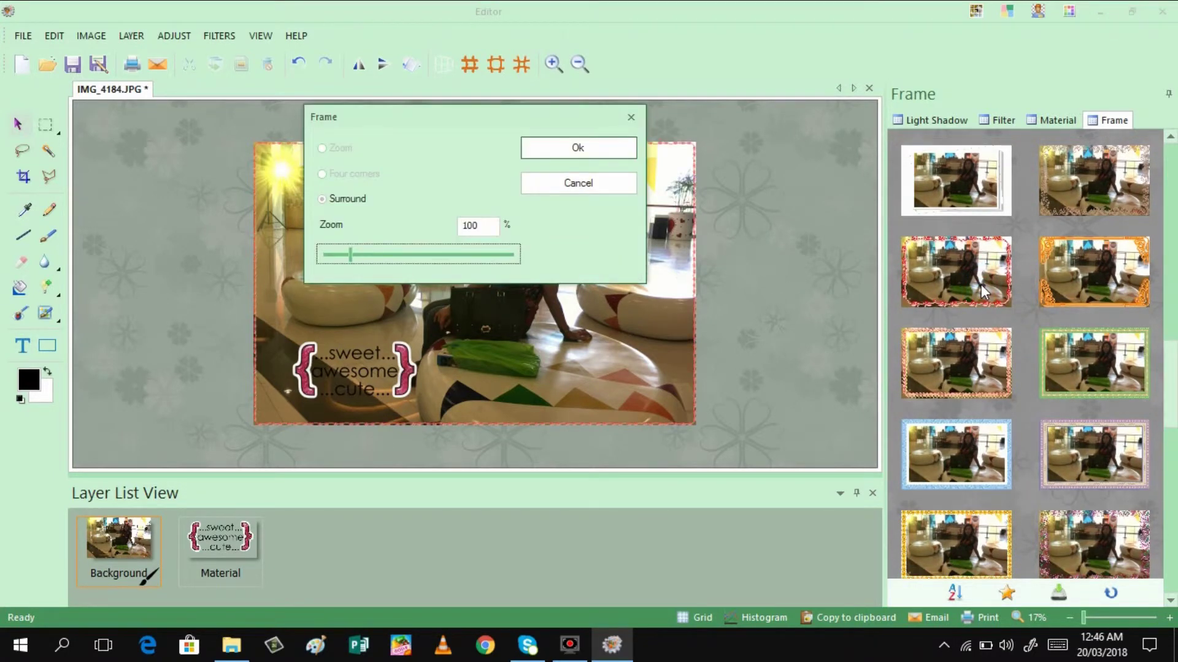
pyautogui.click(1114, 278)
pyautogui.click(602, 193)
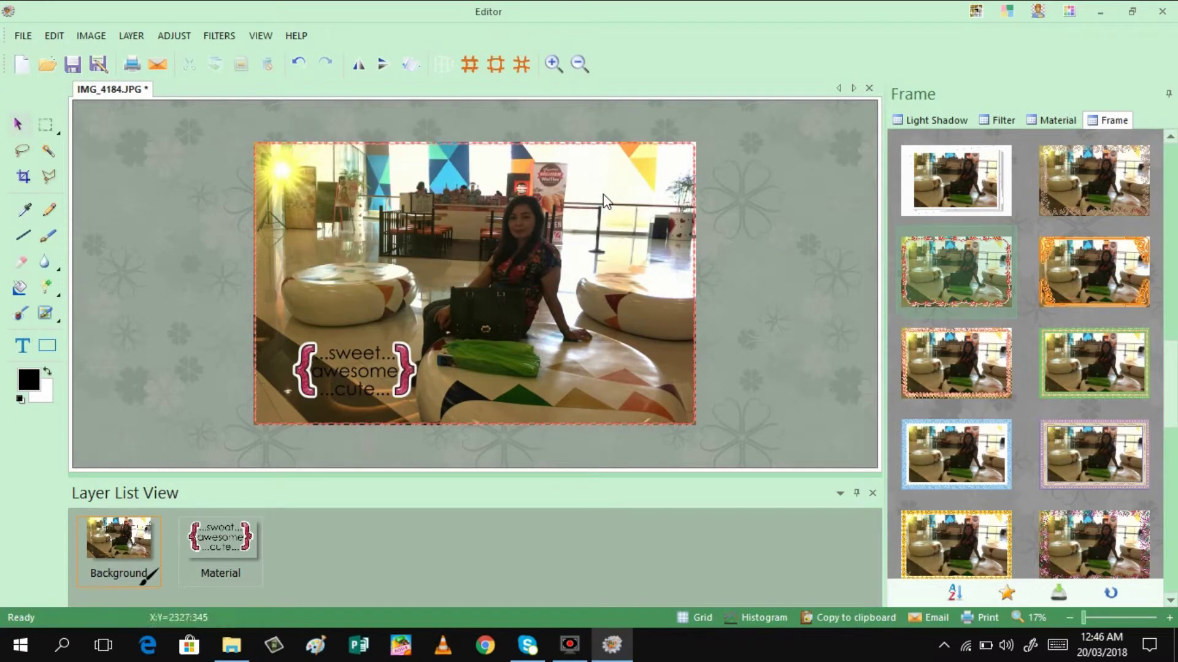
# Apply the pink floral frame in Surround mode at 332% zoom
pyautogui.click(1083, 542)
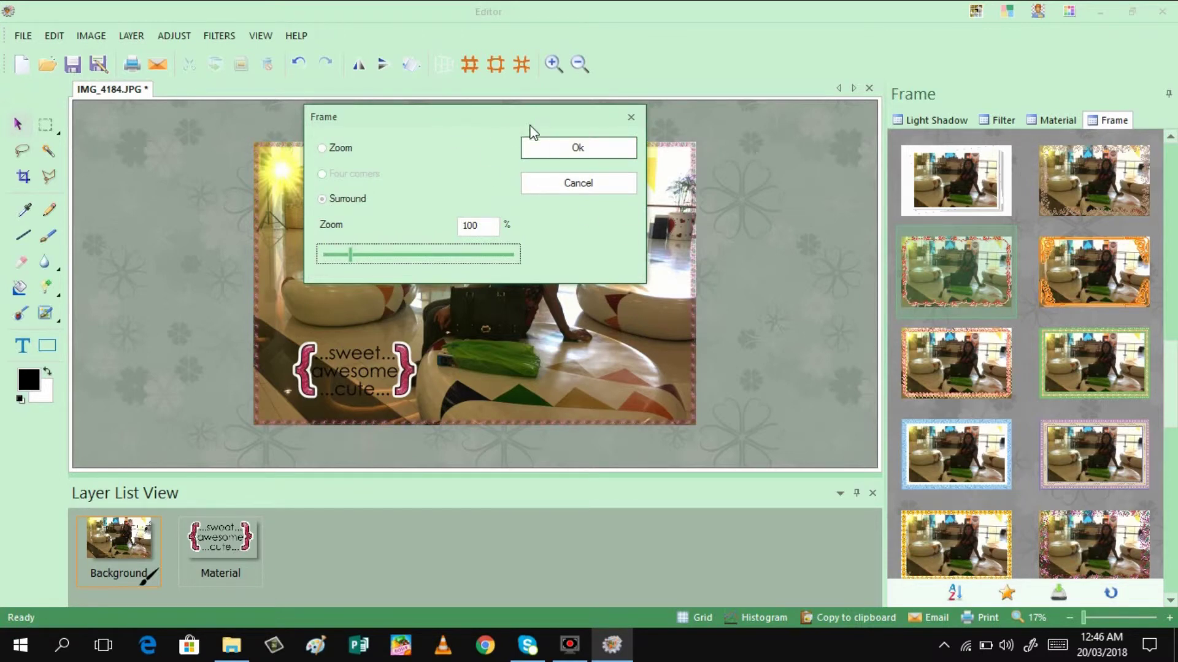
pyautogui.click(472, 150)
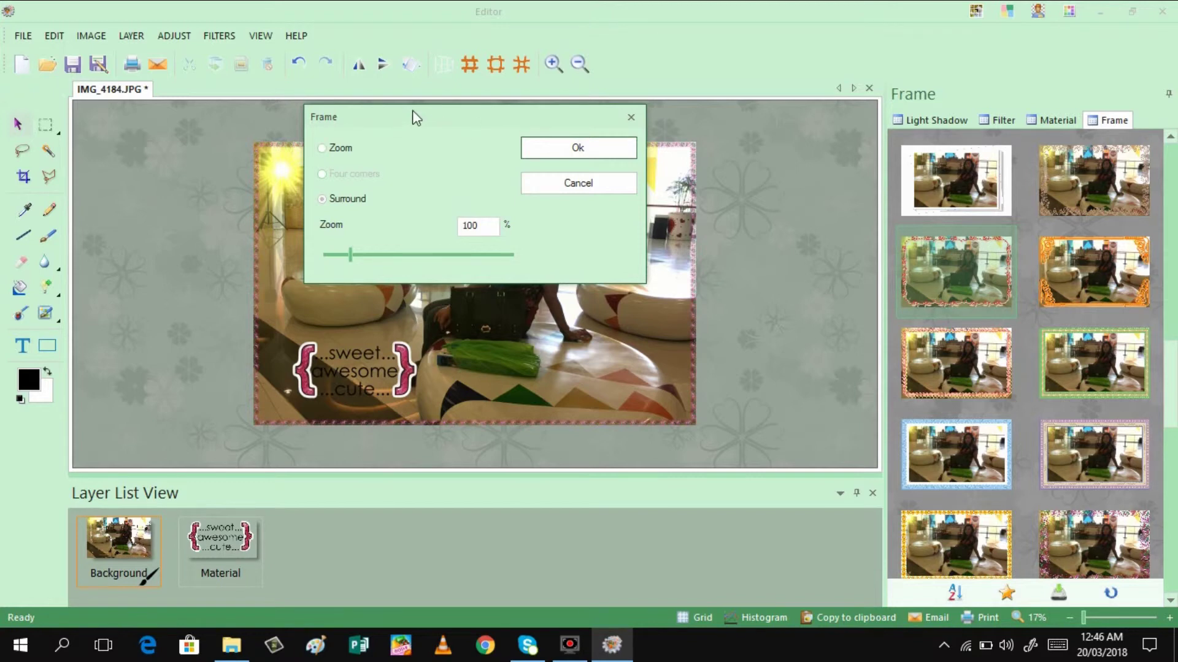
pyautogui.moveTo(416, 117); pyautogui.dragTo(788, 16)
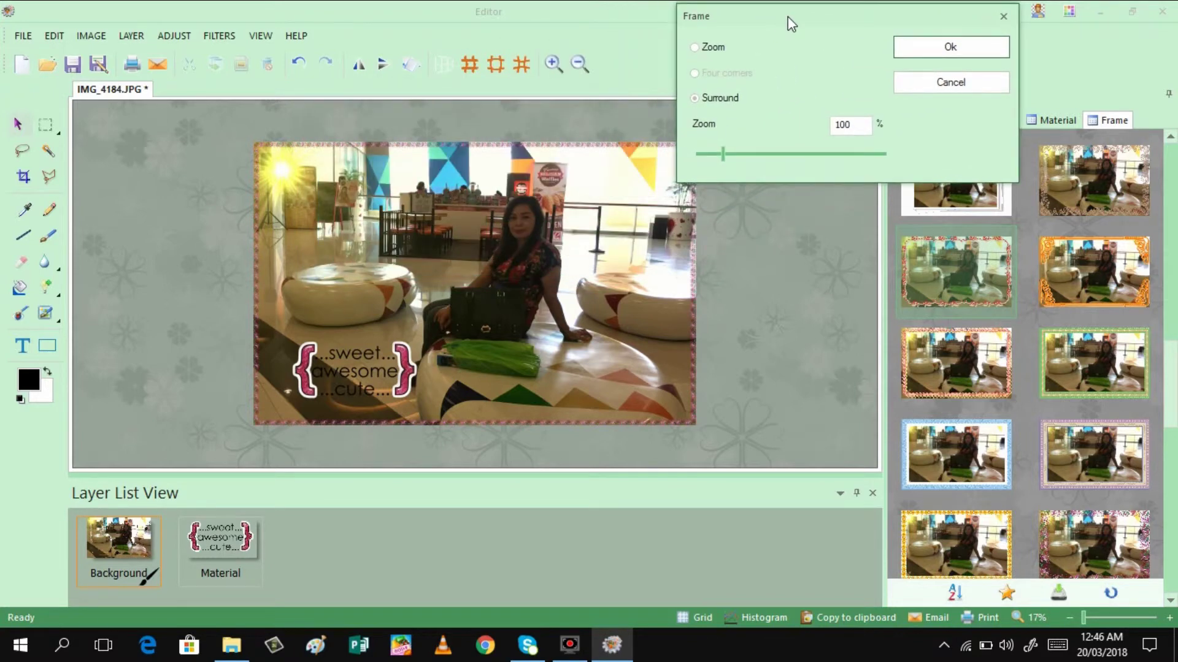
pyautogui.click(727, 155)
pyautogui.moveTo(752, 159); pyautogui.dragTo(754, 161)
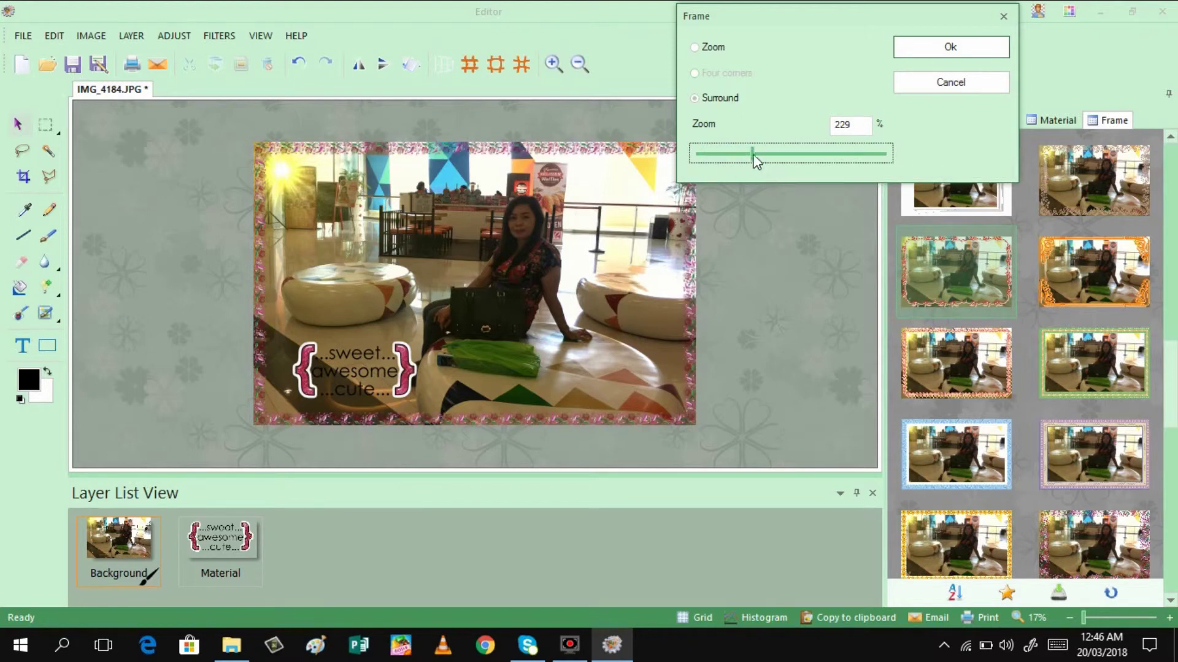
pyautogui.moveTo(751, 156); pyautogui.dragTo(775, 162)
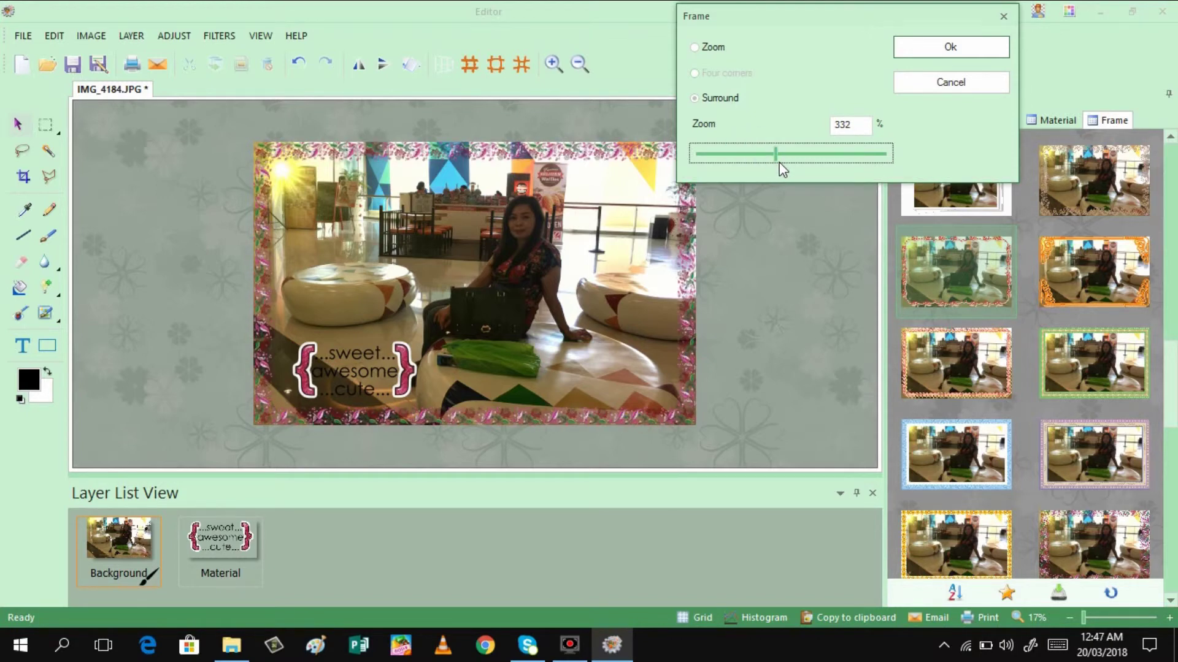
pyautogui.click(954, 48)
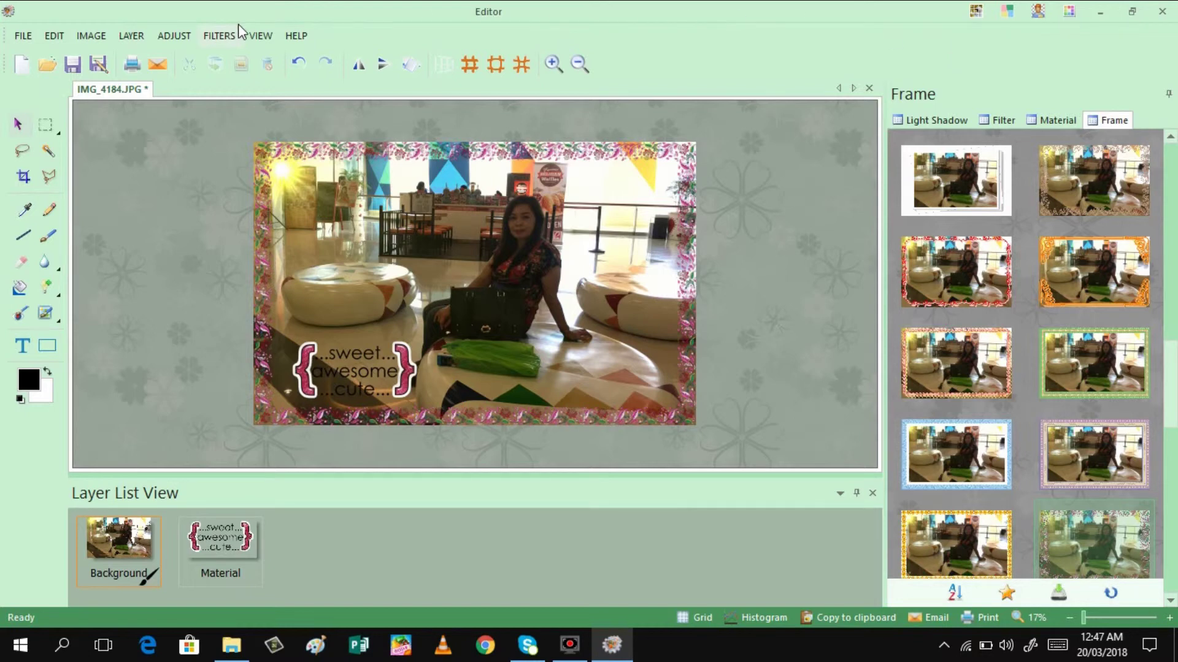
pyautogui.click(132, 66)
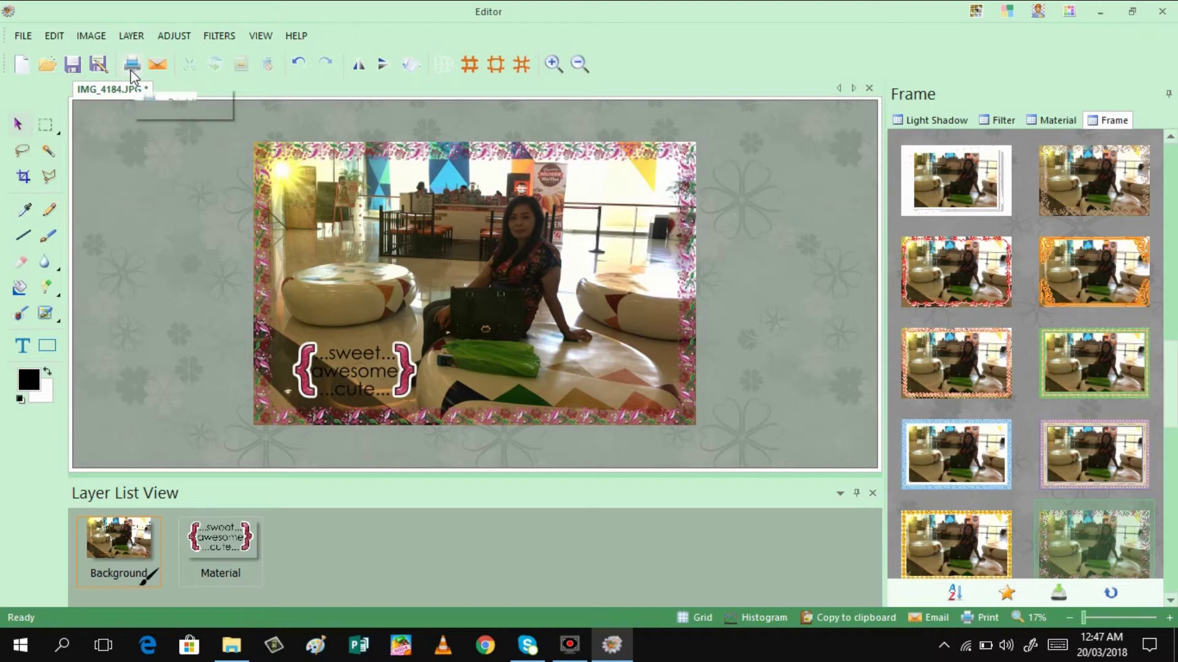
pyautogui.click(133, 65)
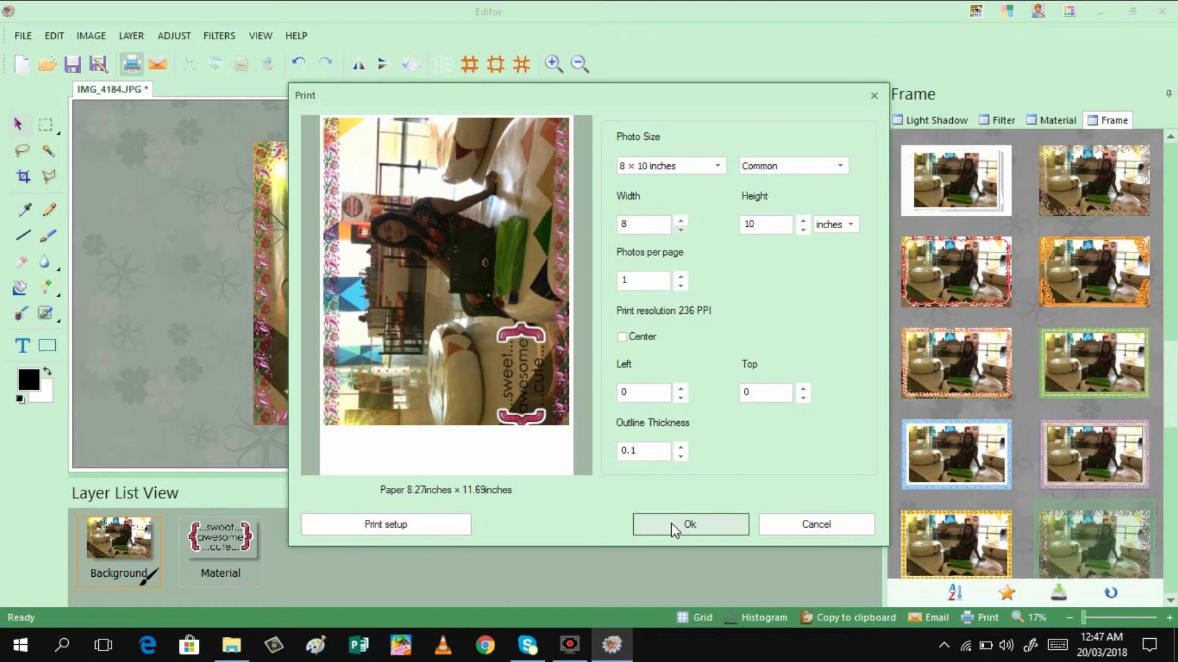
pyautogui.click(876, 96)
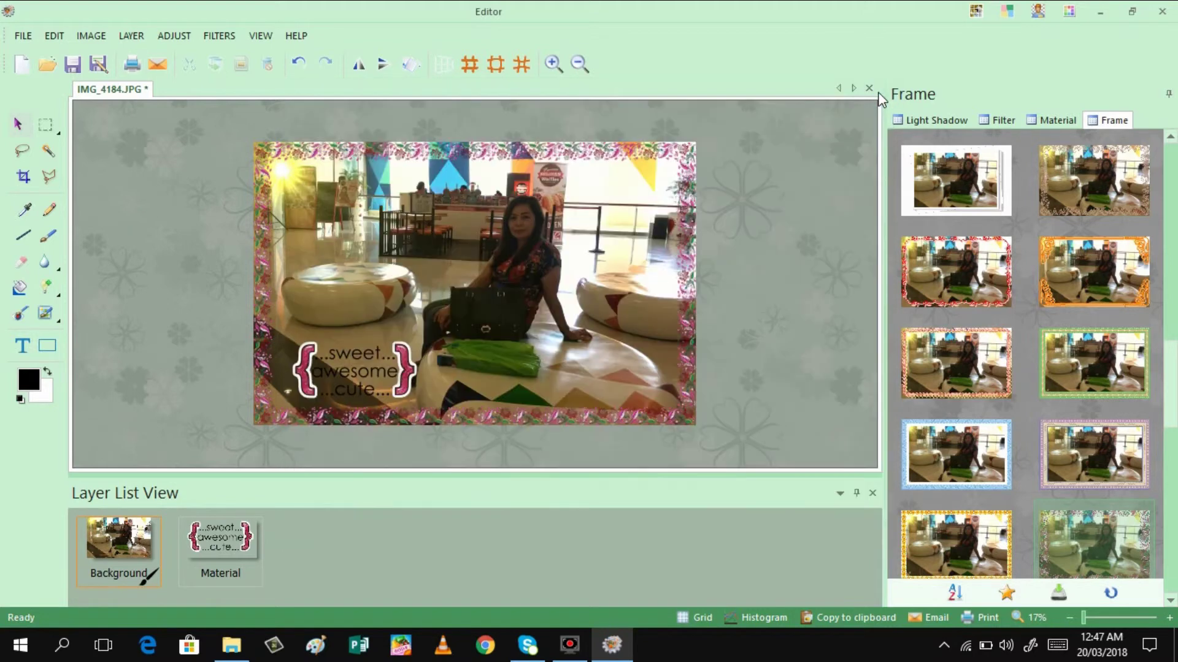